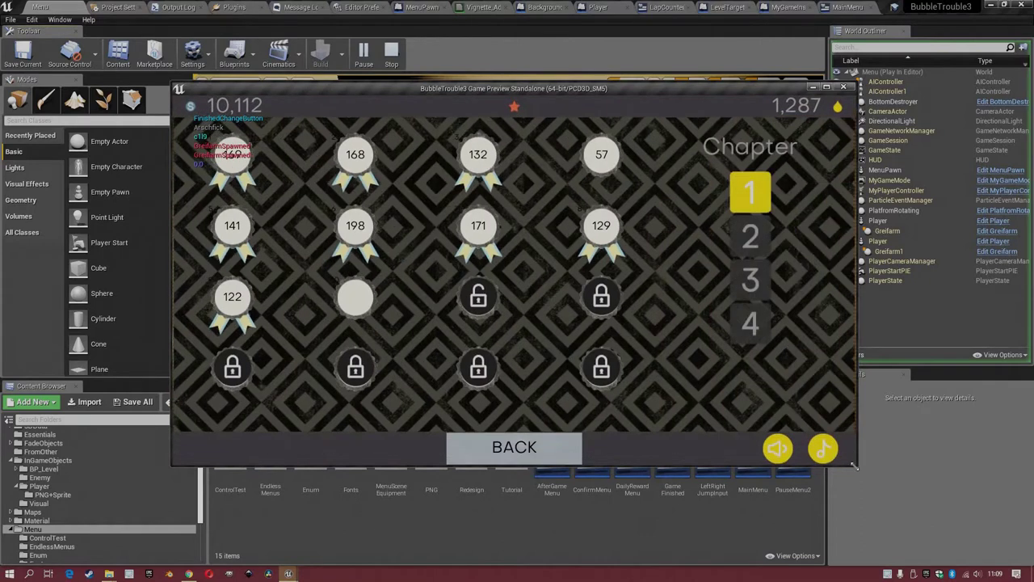
- Resize the running game preview to check how the menu scales, and end the play session
drag(711, 471, 860, 504)
key(Escape)
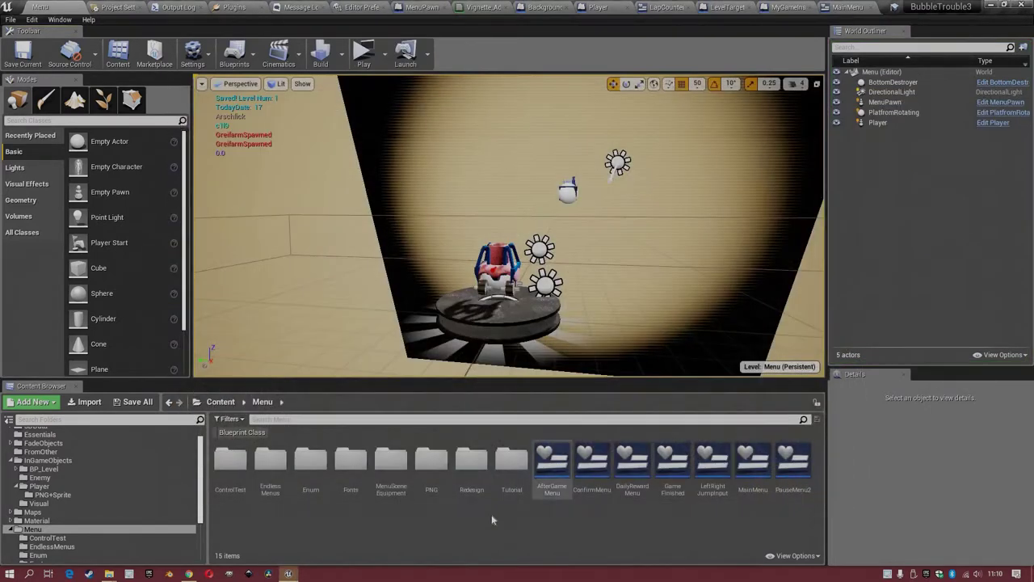
- Create a Widget Blueprint named Tutorial in the Menu content folder and open it
right_click(493, 505)
mouse_move(554, 509)
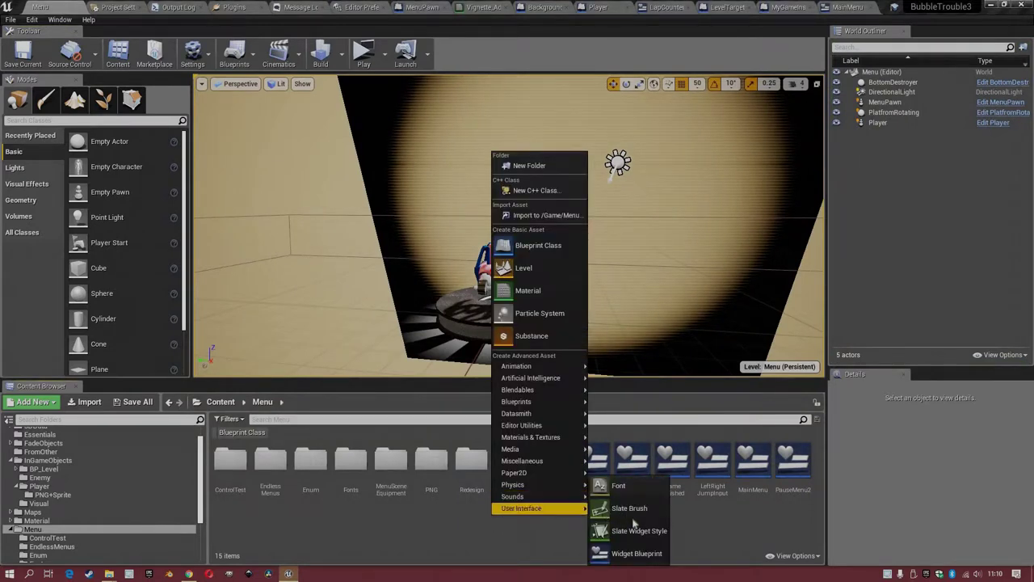
click(638, 555)
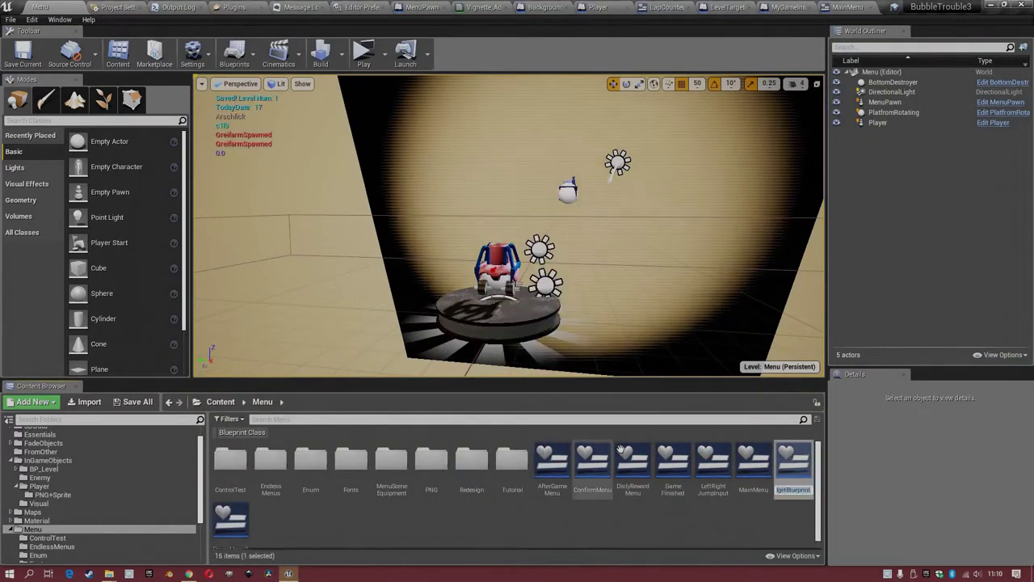
text(Tutorial)
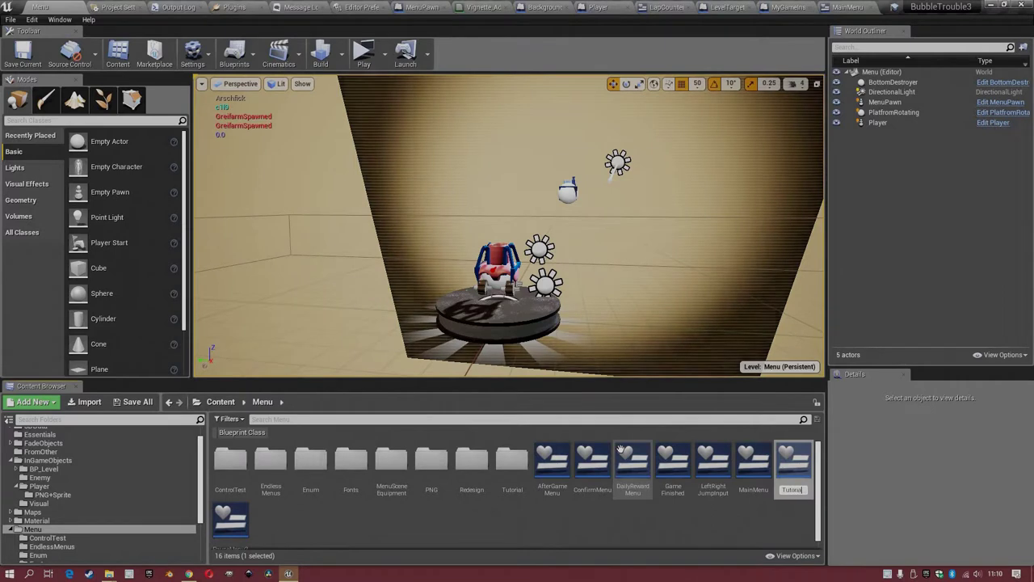
key(Return)
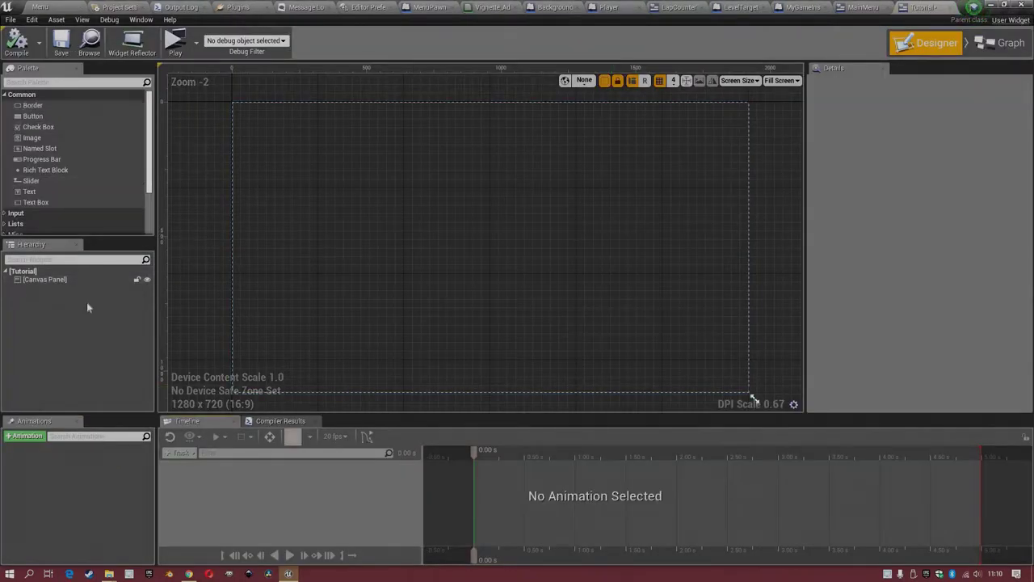
- Add a second Canvas Panel as a child of the root canvas panel
click(48, 279)
scroll(76, 158, down, 1)
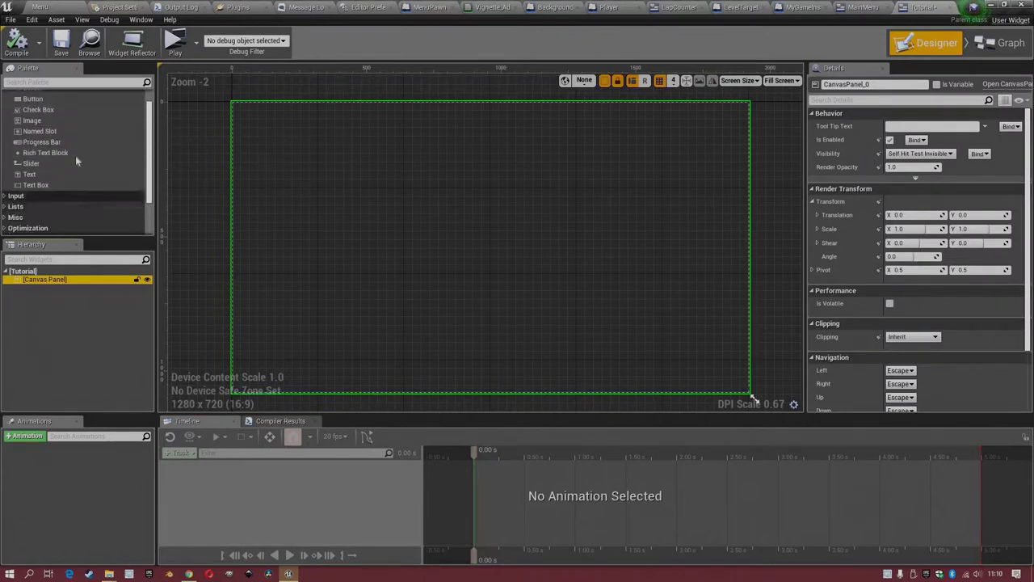
scroll(75, 157, down, 3)
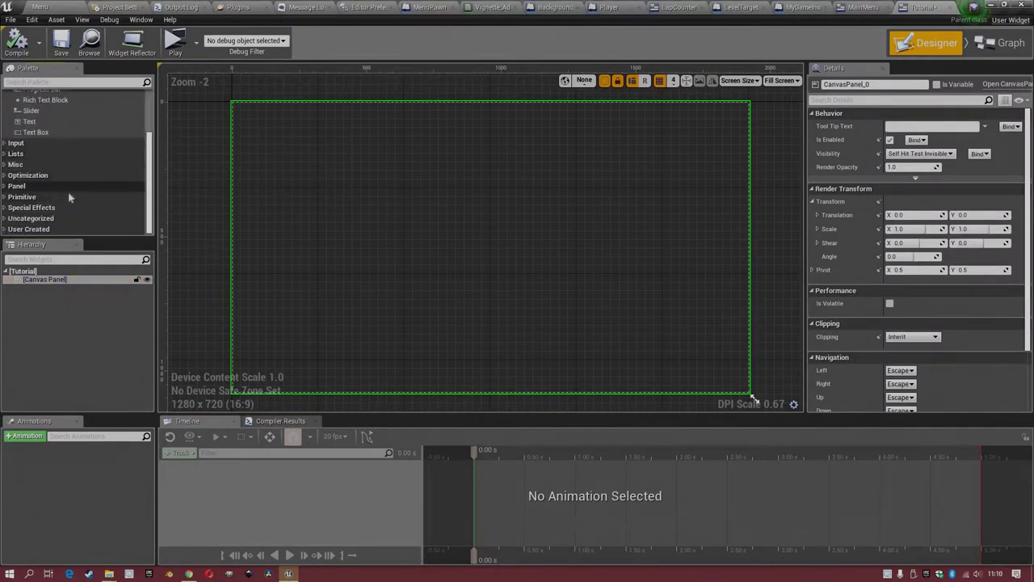
click(49, 187)
drag(43, 197, 74, 279)
- Spread the nested canvas panel's anchors over the left third of the root canvas and fit the panel to them with zero offsets
drag(451, 424, 450, 404)
right_drag(473, 272, 415, 210)
scroll(412, 198, down, 2)
right_drag(327, 134, 343, 159)
click(332, 145)
click(334, 148)
drag(346, 157, 348, 159)
ctrl+drag(476, 343, 473, 340)
ctrl+drag(383, 248, 422, 238)
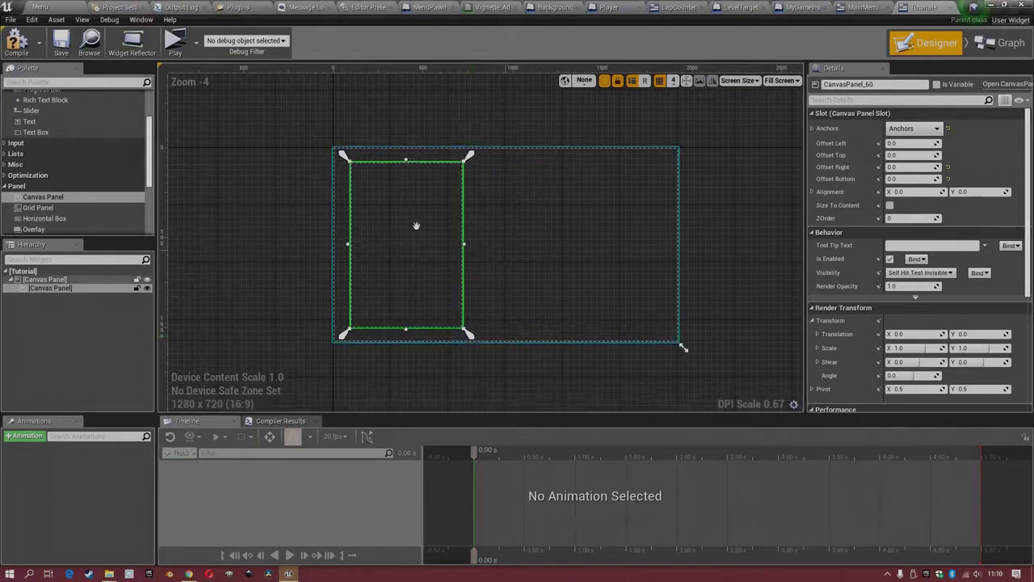
- Add a Scale Box inside the nested canvas panel and anchor it from 0, 0 to about 0.5, 0.146 with zero offsets
scroll(423, 238, up, 1)
scroll(85, 141, up, 3)
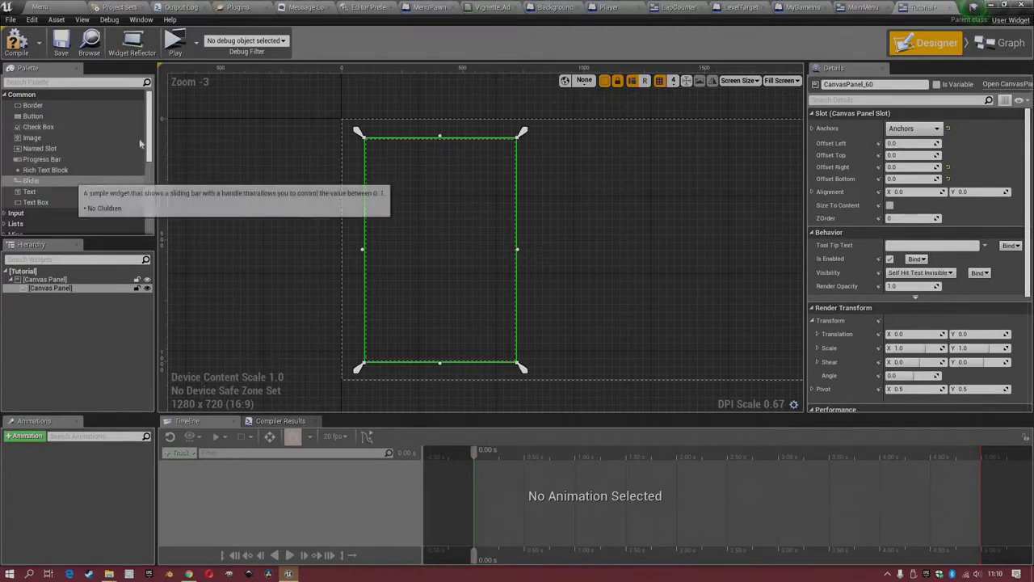
scroll(77, 207, down, 3)
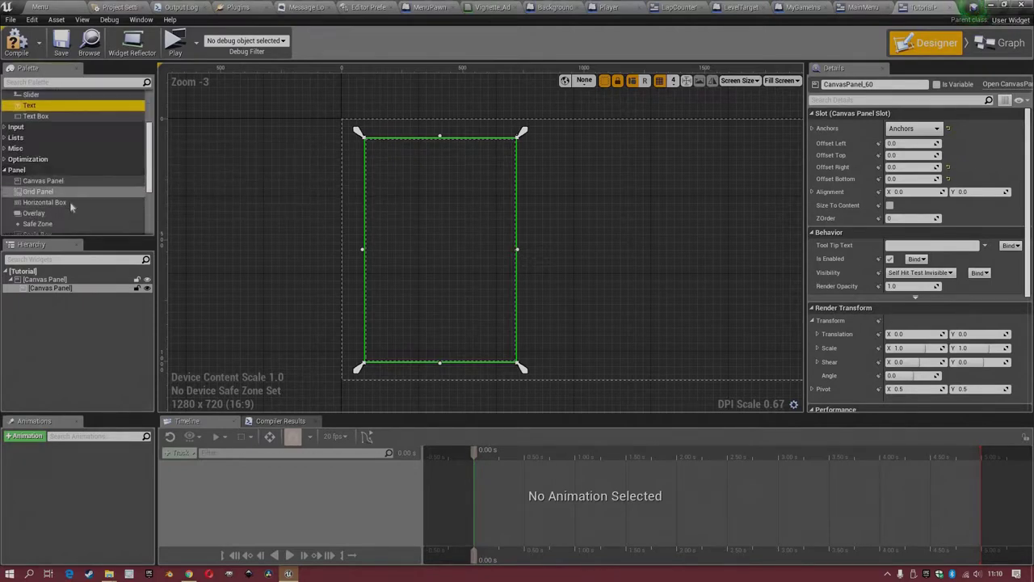
scroll(73, 204, down, 1)
drag(76, 200, 62, 292)
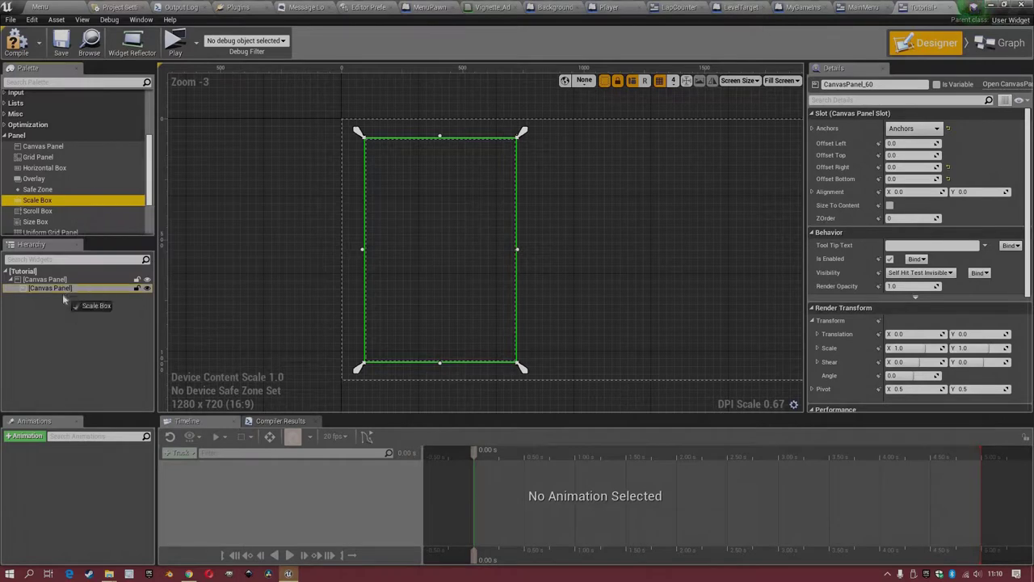
drag(346, 128, 447, 177)
- Place a Text widget inside the Scale Box
scroll(70, 137, up, 2)
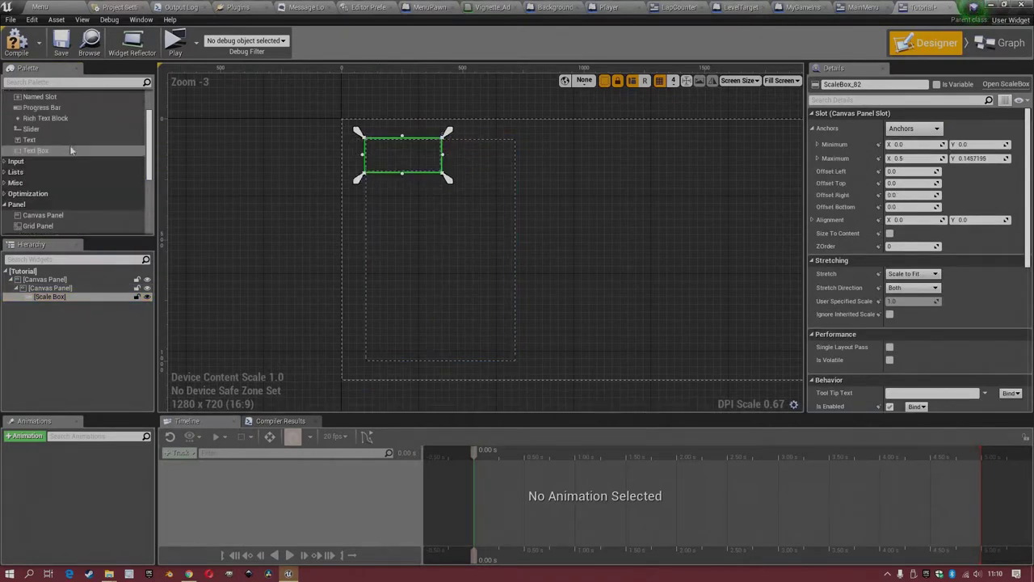
click(71, 142)
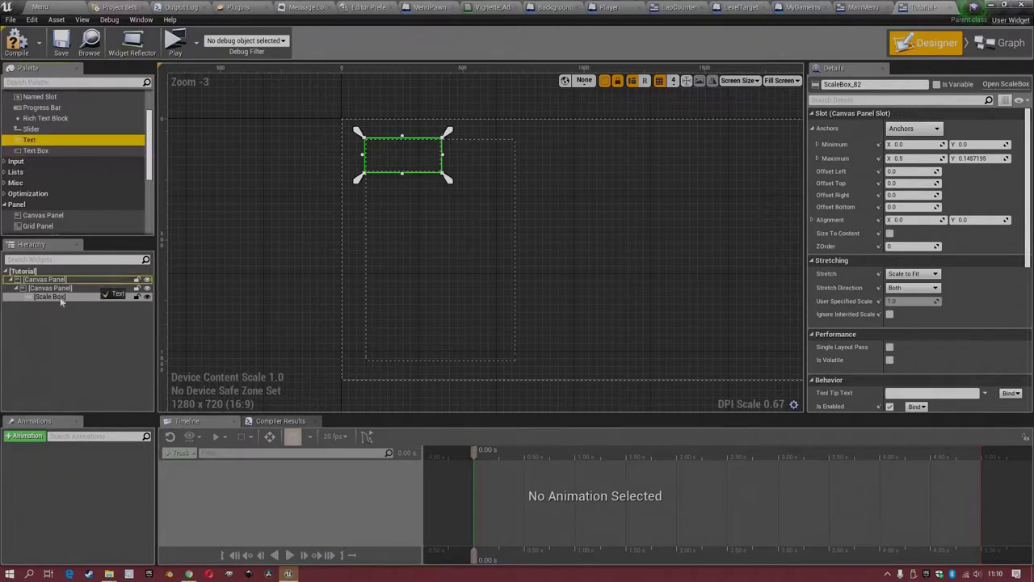
click(402, 155)
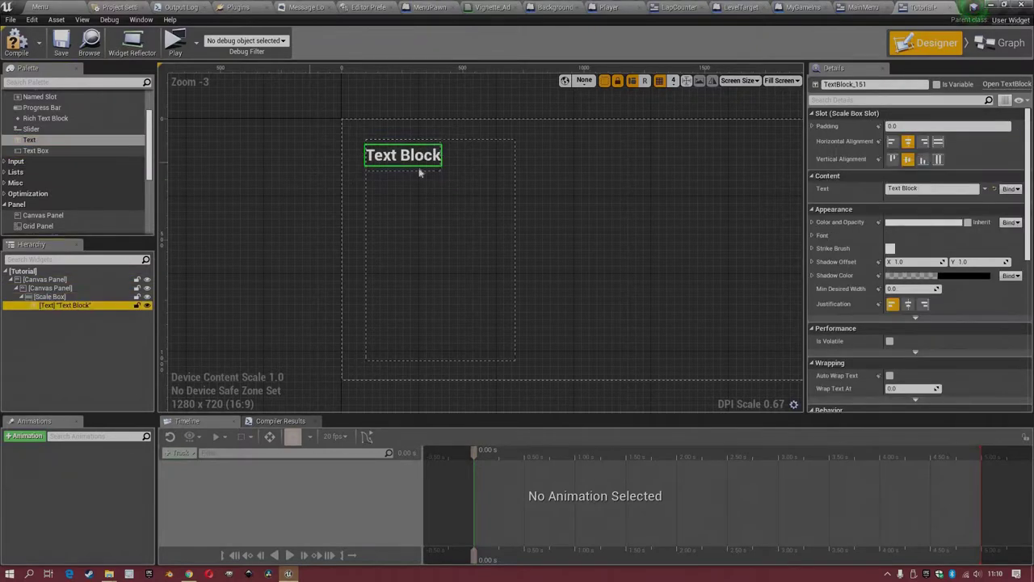
- Set the text block's content to "I LOVE YOU" and save the widget
scroll(484, 172, up, 5)
click(922, 188)
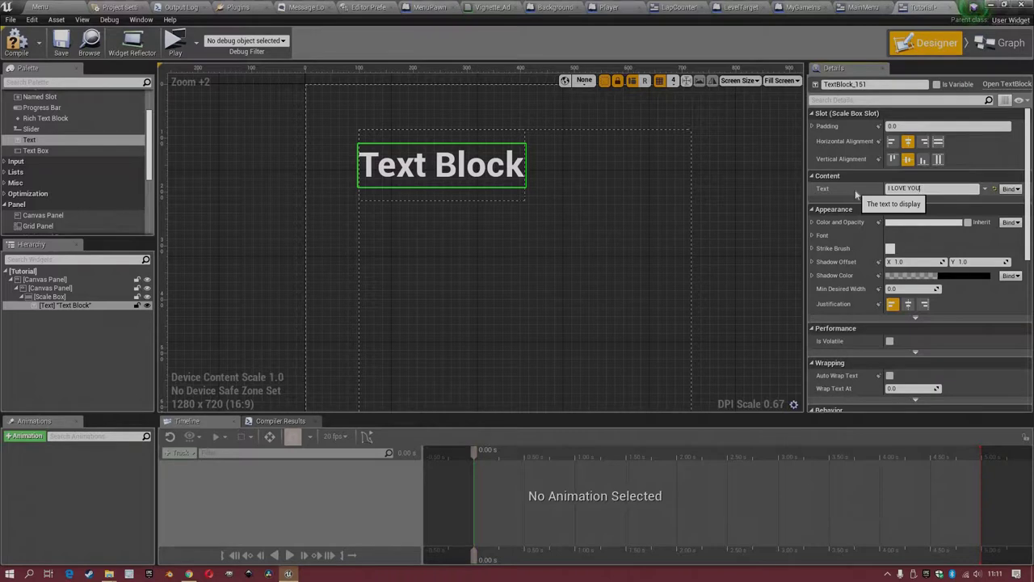
key(Return)
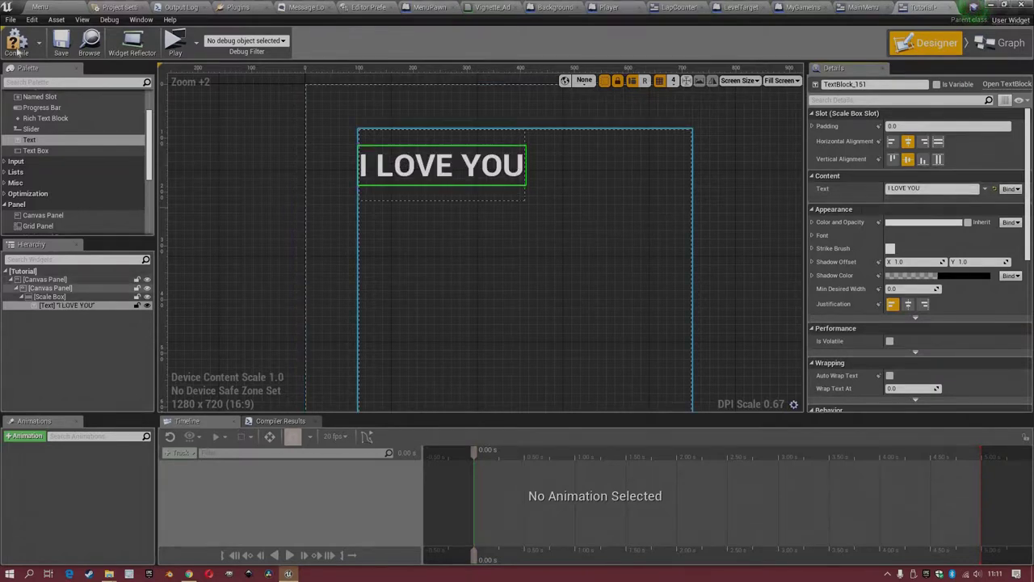
click(61, 42)
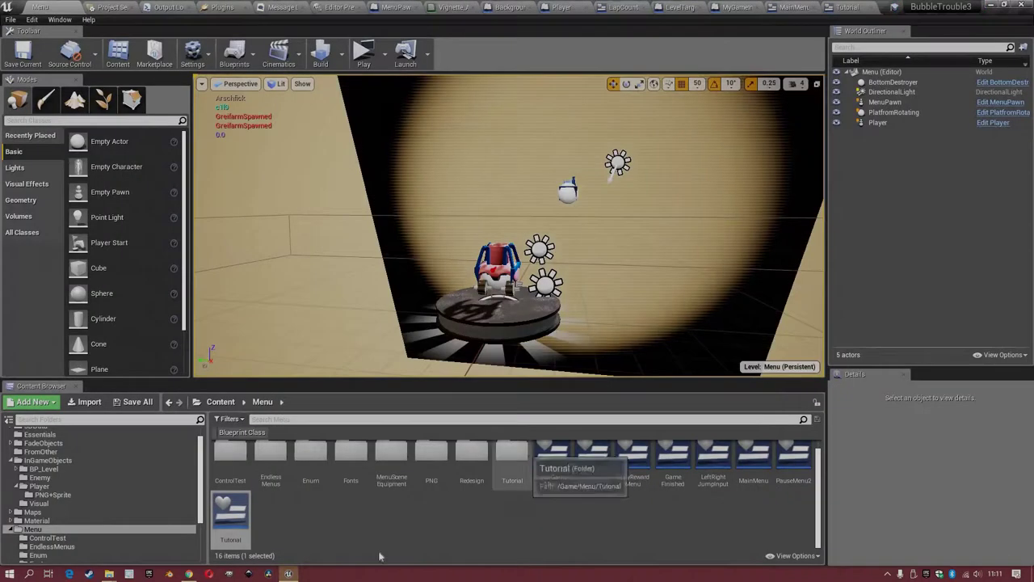
- Open the c1l2 level from the Maps folder, saving the modified c1l11 level
scroll(102, 475, up, 1)
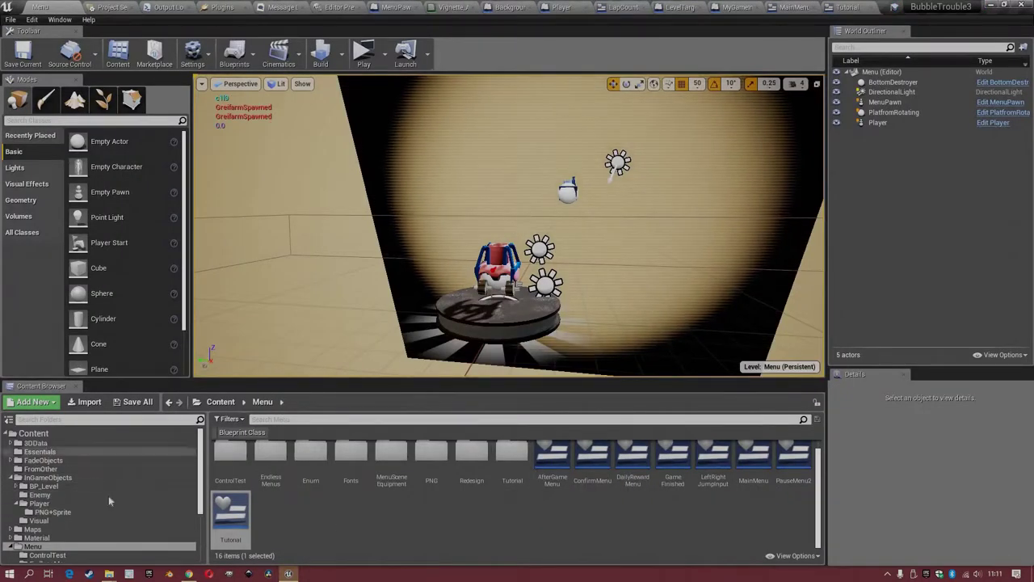
click(33, 434)
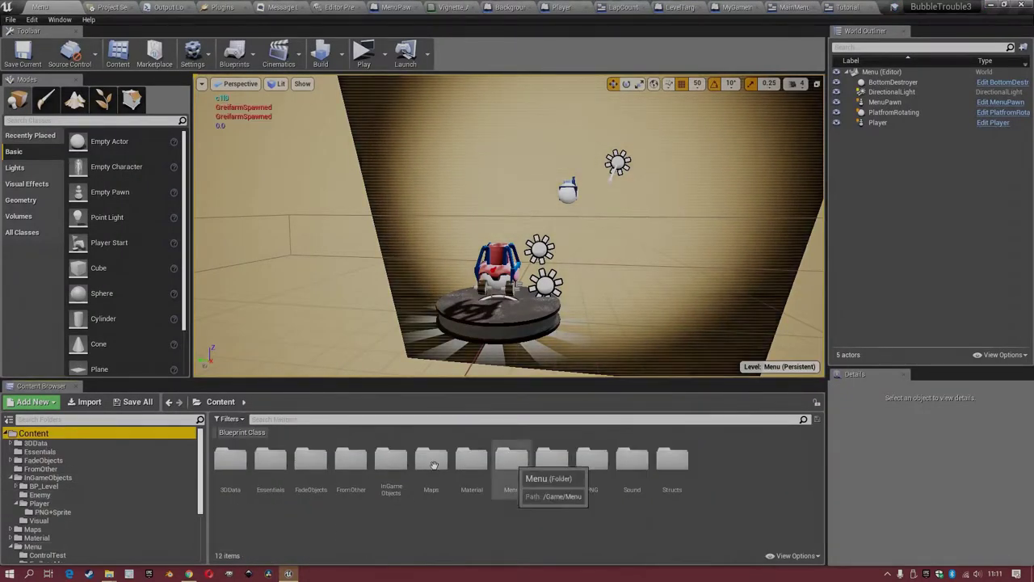
double_click(432, 462)
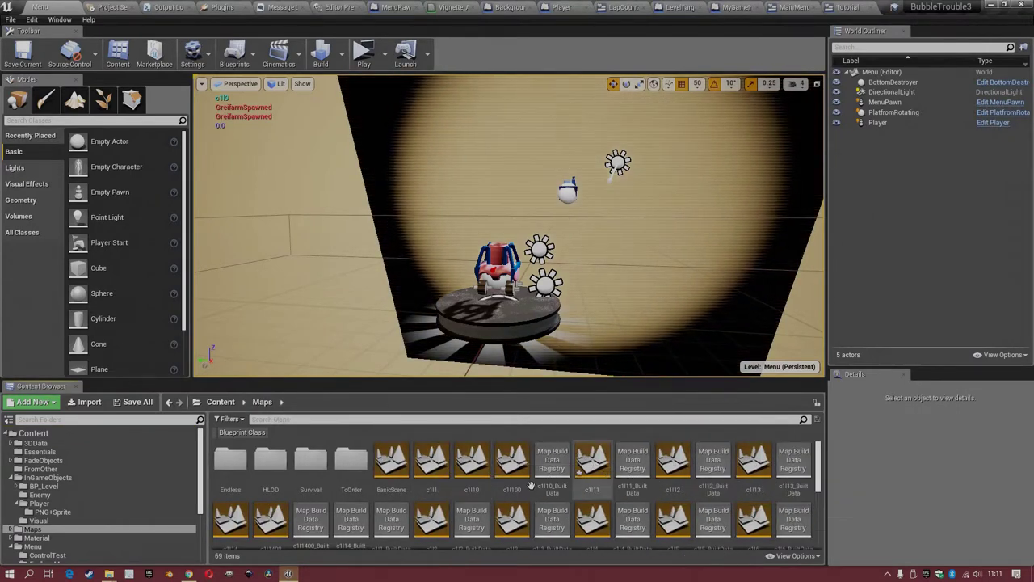
scroll(539, 492, down, 1)
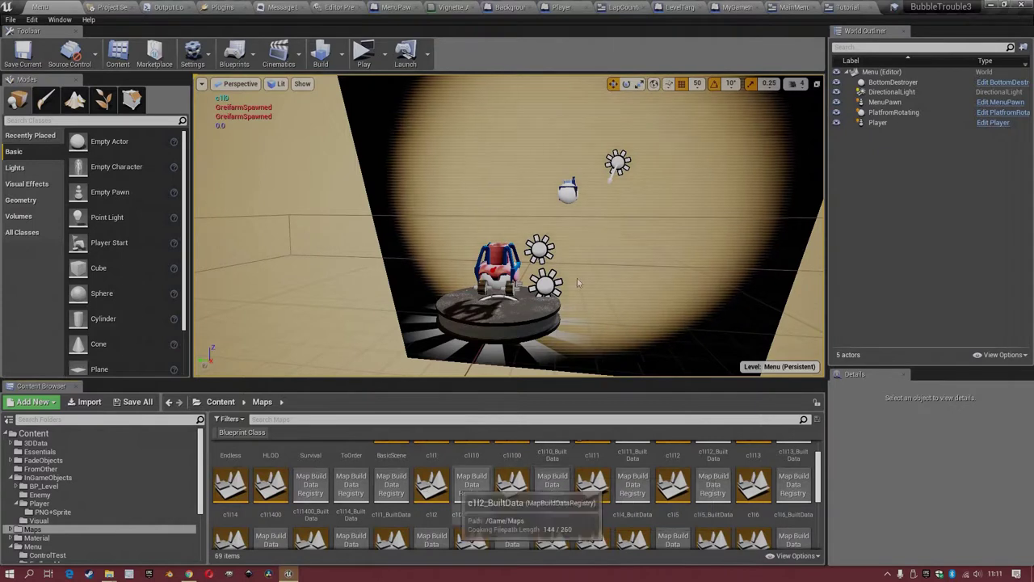
double_click(432, 483)
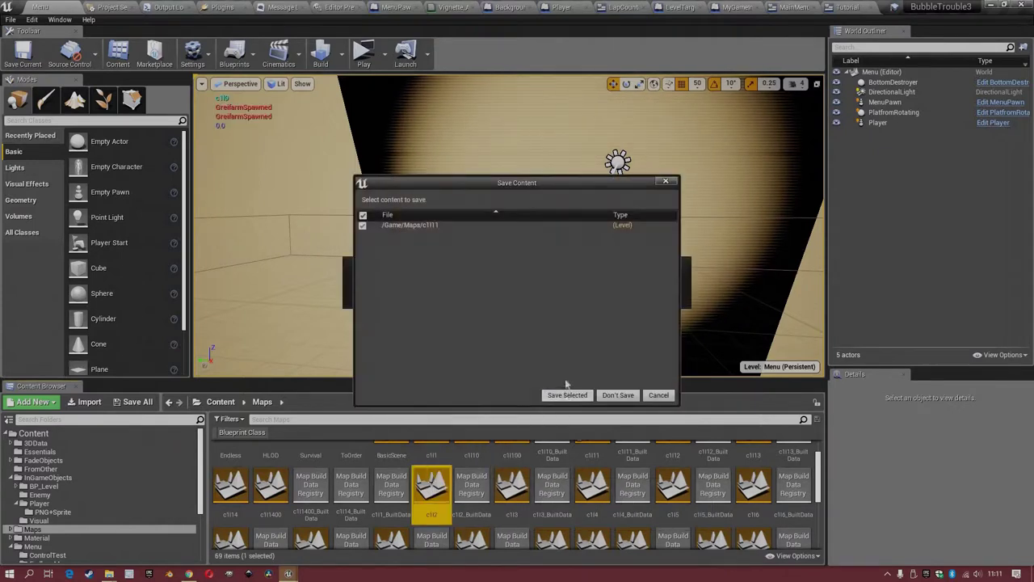
click(567, 395)
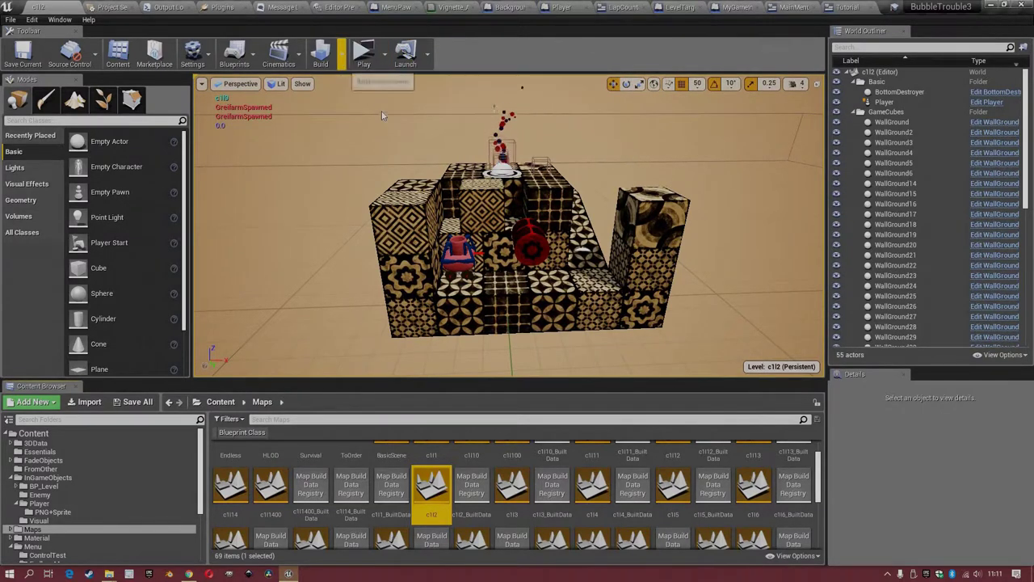
- Open the level blueprint of c1l2 and add an Event BeginPlay node
click(340, 55)
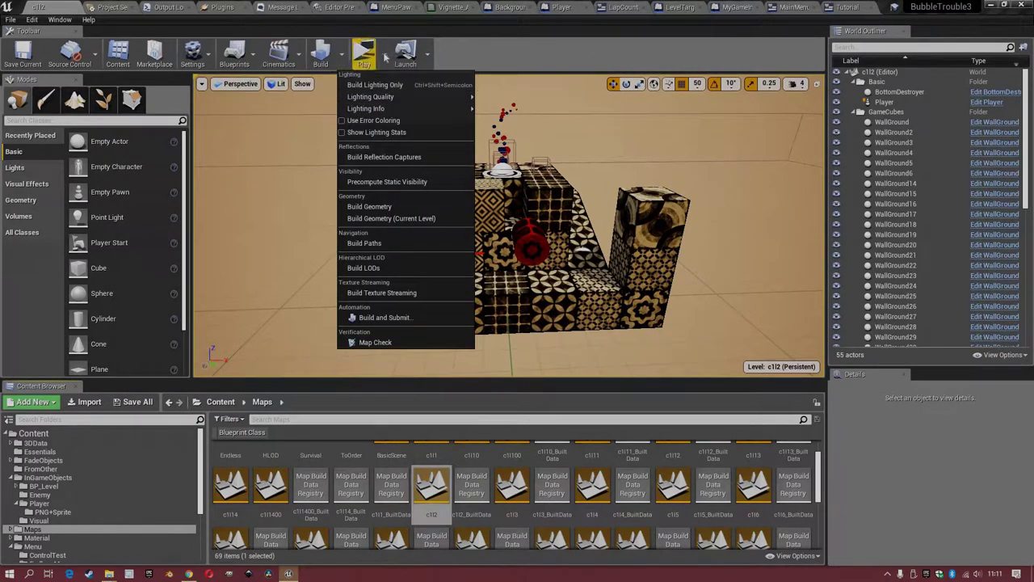
click(234, 55)
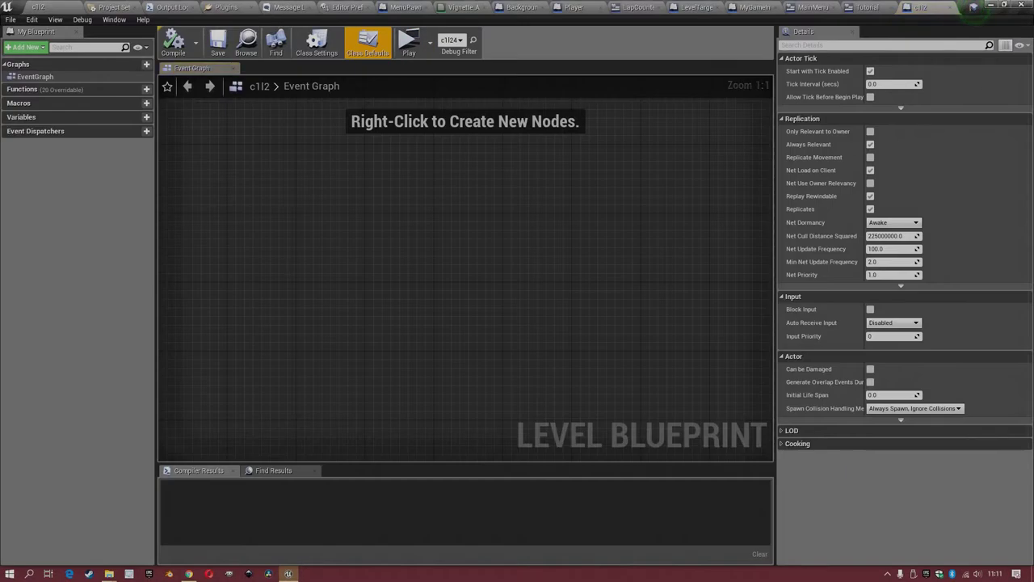
right_click(459, 235)
text(begin p)
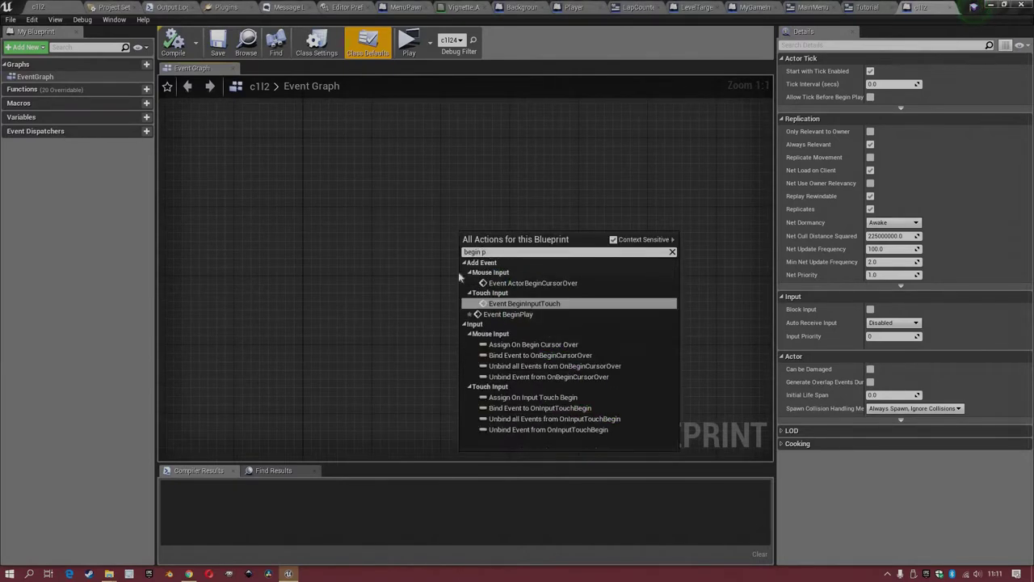
click(508, 314)
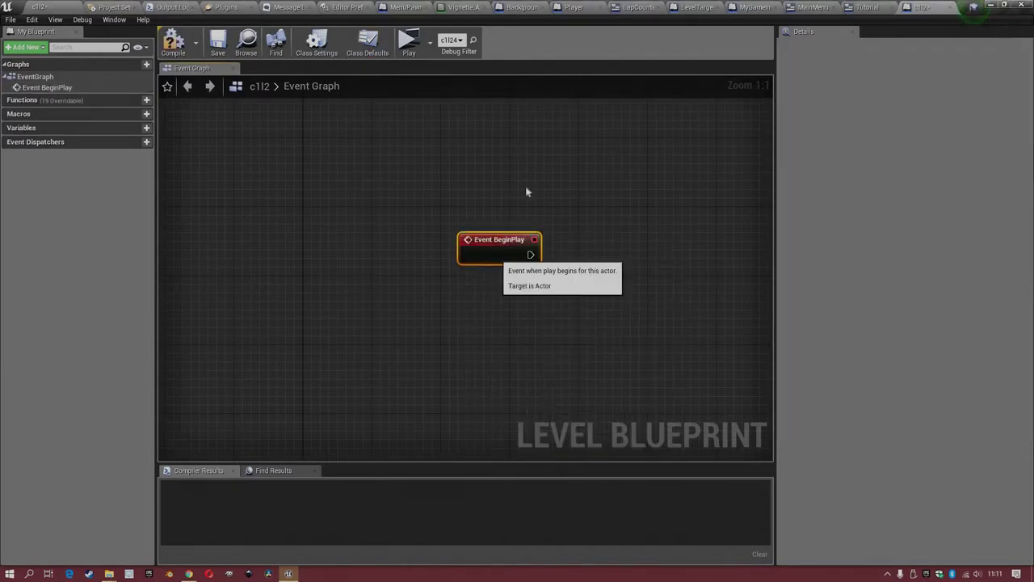
- Connect a Create Widget node to Event BeginPlay and set its class to Tutorial
scroll(526, 185, down, 6)
scroll(414, 244, up, 6)
right_drag(354, 199, 394, 286)
drag(362, 240, 426, 238)
text(create widget)
key(Return)
right_drag(337, 267, 182, 253)
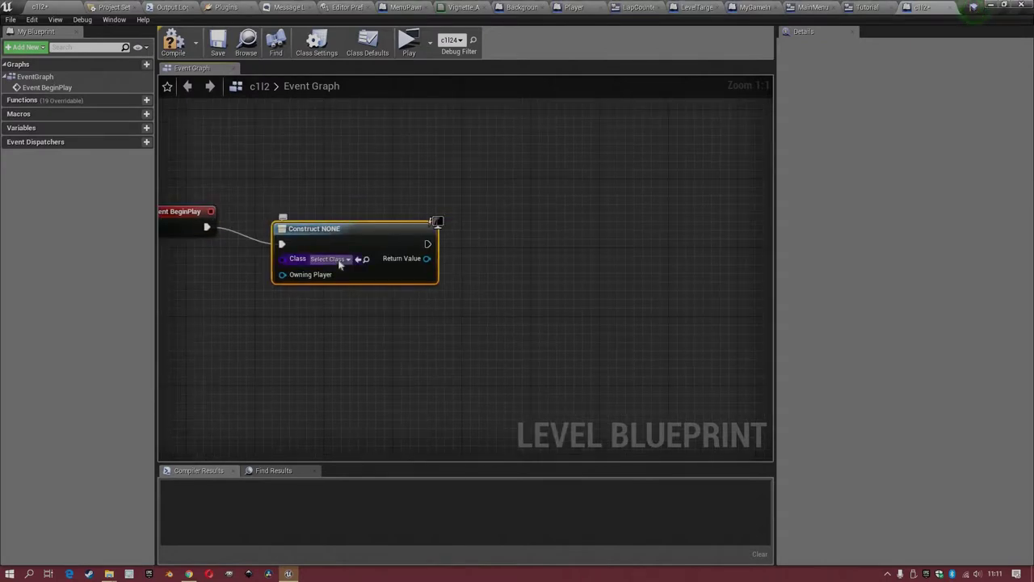
click(339, 260)
text(tutor)
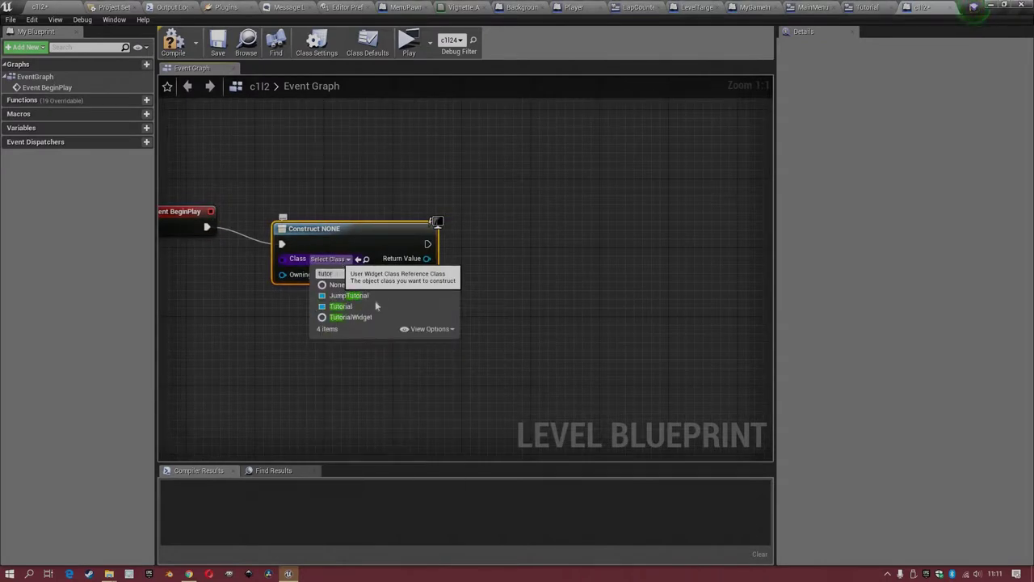
click(374, 307)
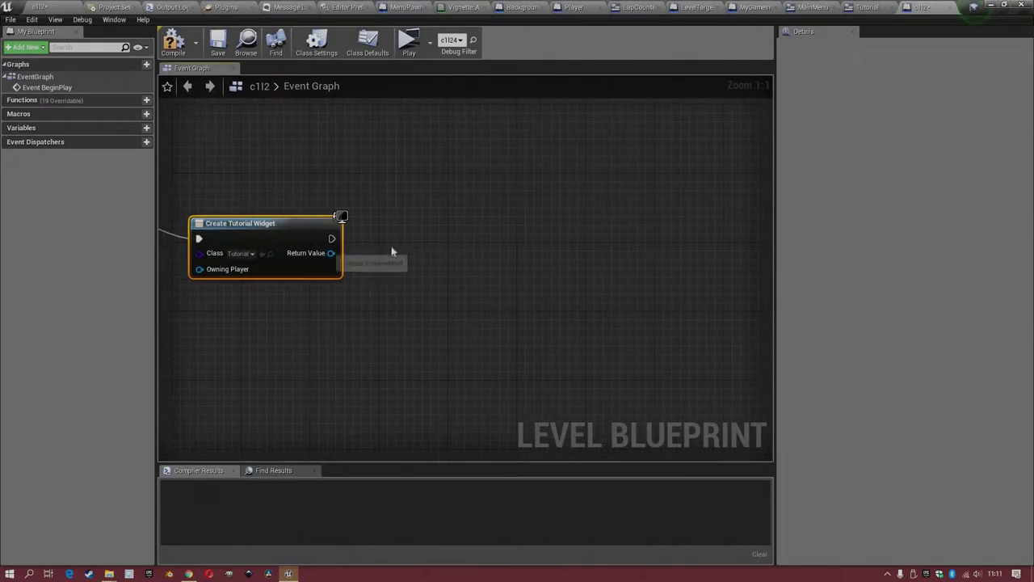
- Feed the created widget into an Add to Viewport node and line that node up beside it
drag(392, 253, 393, 253)
text(add to)
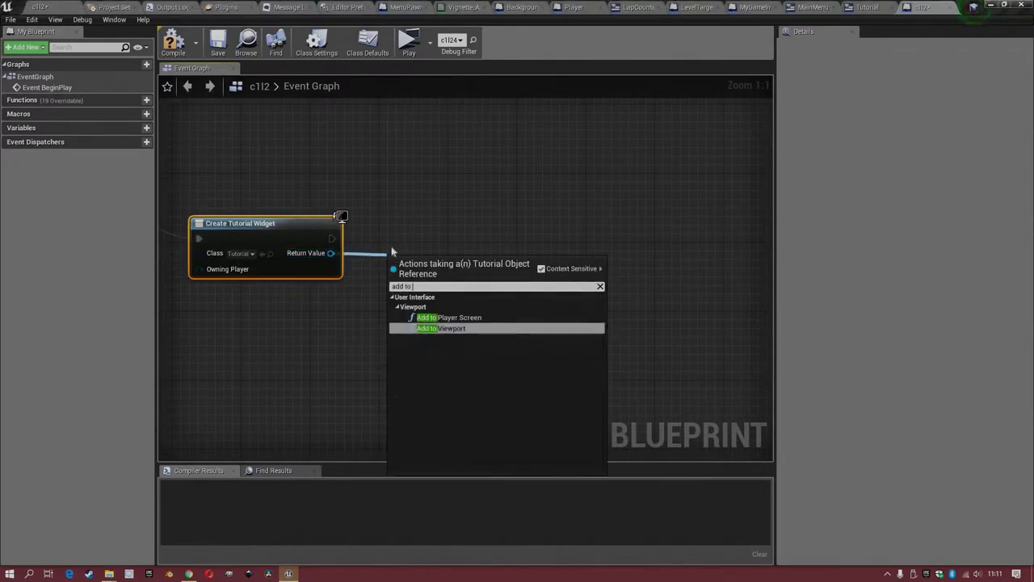
key(Return)
drag(429, 259, 412, 216)
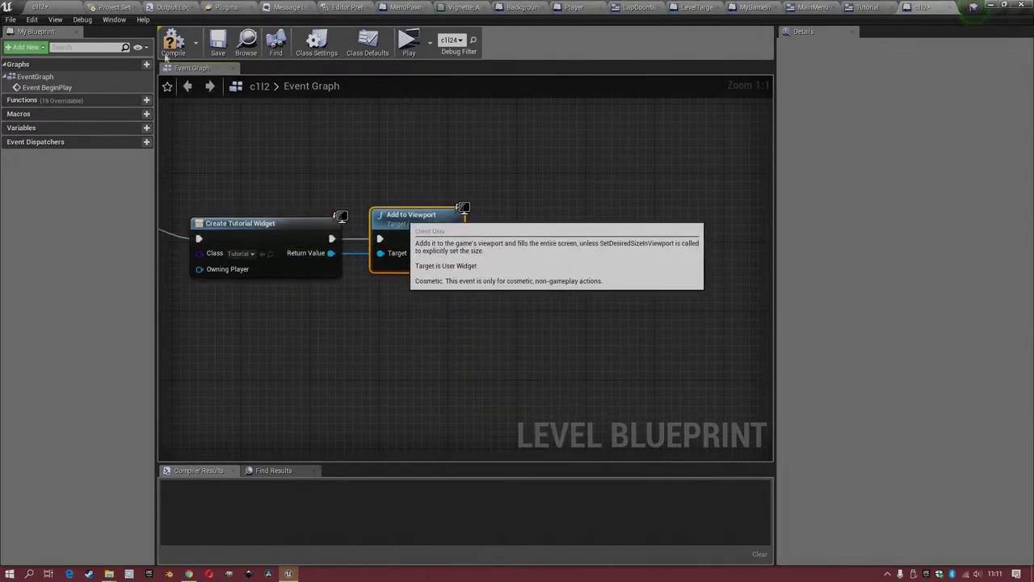
- Play the level and shrink the preview window to check how the "I LOVE YOU" text scales
click(409, 40)
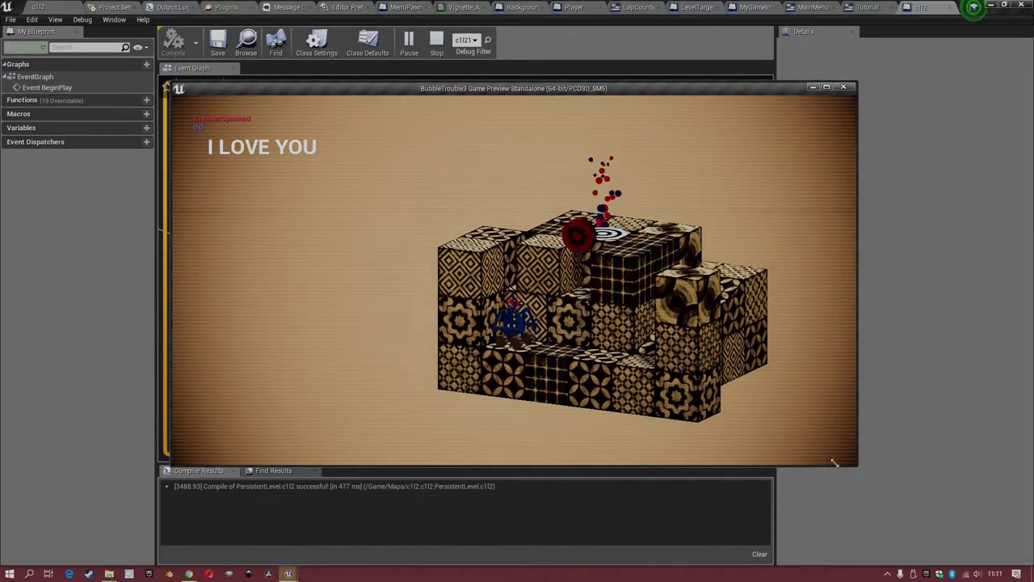
drag(835, 462, 590, 298)
drag(883, 504, 642, 316)
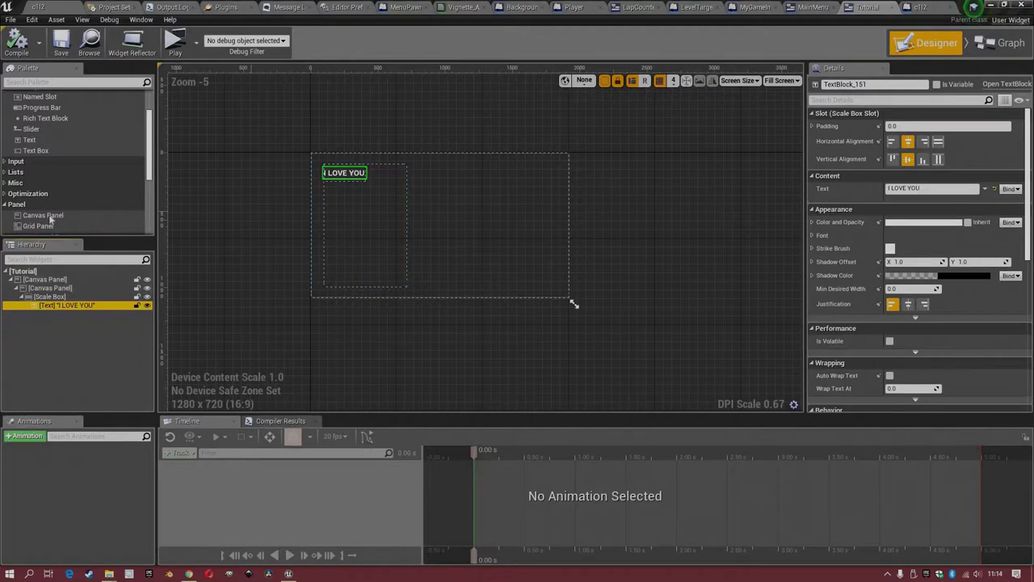
- Add a Button to the inner canvas panel that holds the scale box
scroll(74, 127, up, 2)
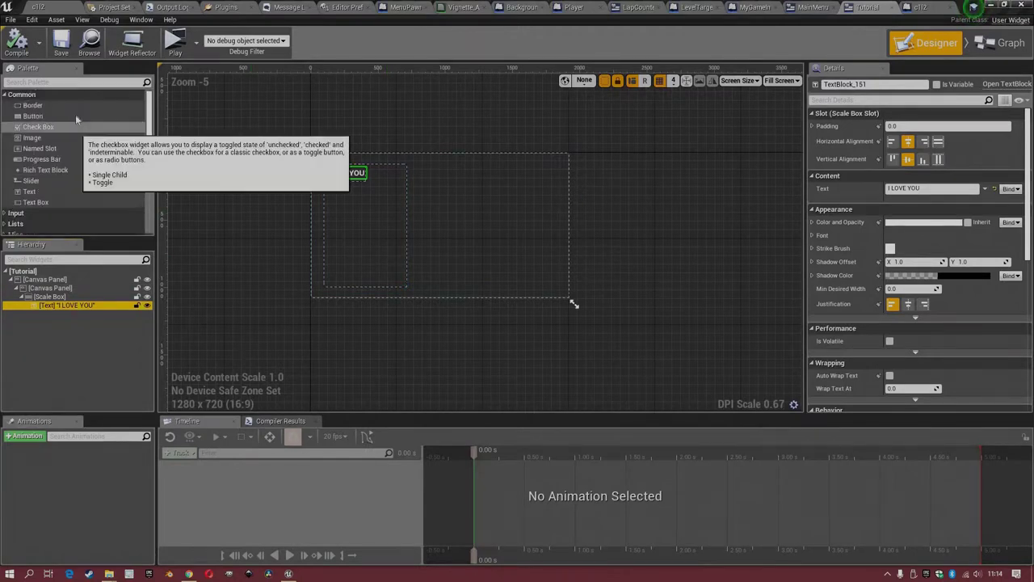
click(76, 117)
drag(75, 120, 51, 291)
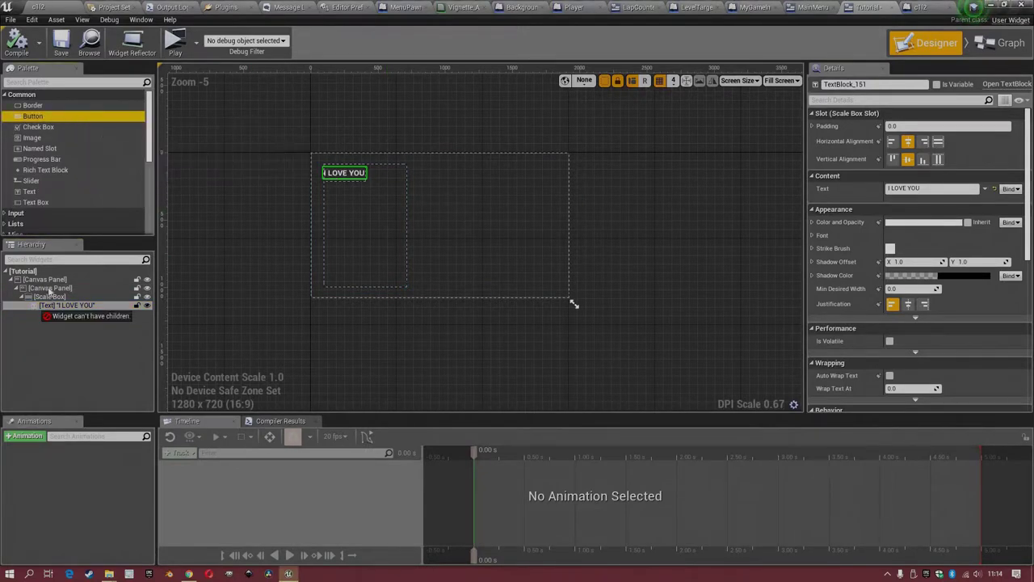
drag(156, 309, 50, 289)
- Anchor the new button beneath the "I LOVE YOU" text, spanning half the panel's width and about 0.17 to 0.36 of its height
click(330, 166)
ctrl+drag(329, 172, 363, 209)
ctrl+drag(315, 156, 318, 184)
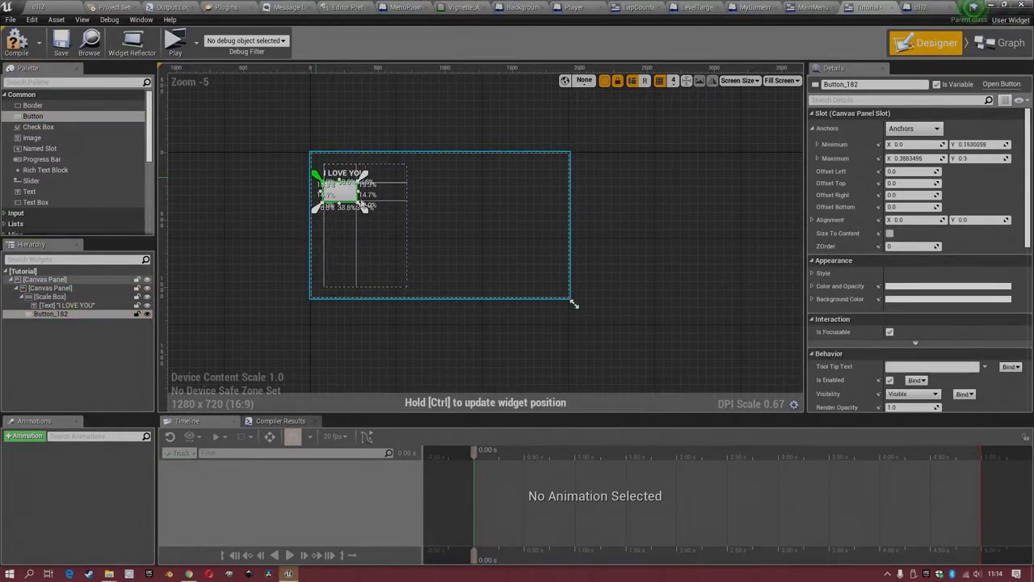
scroll(410, 235, up, 6)
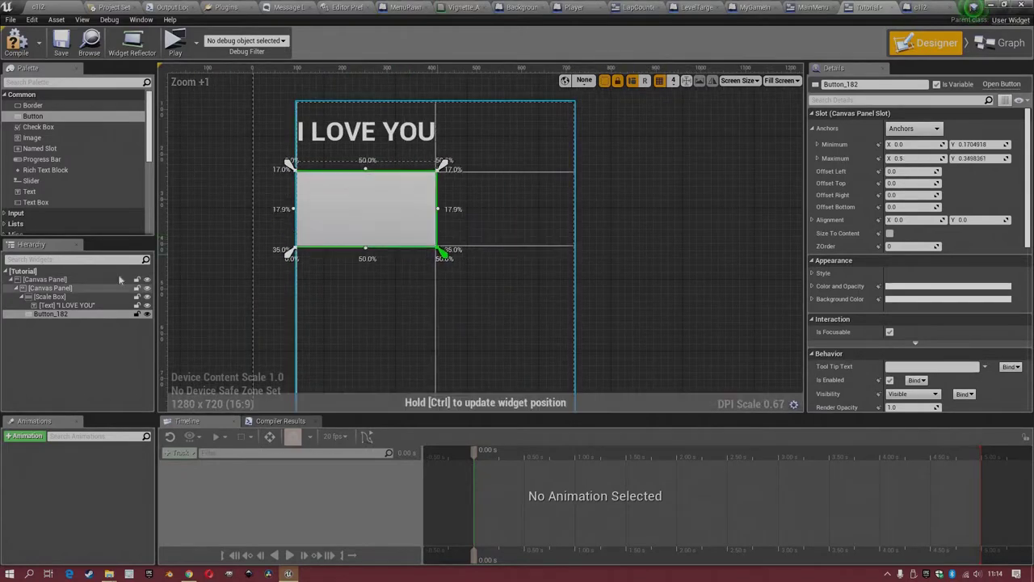
- Copy the scale box with its "I LOVE YOU" text into the button
click(57, 296)
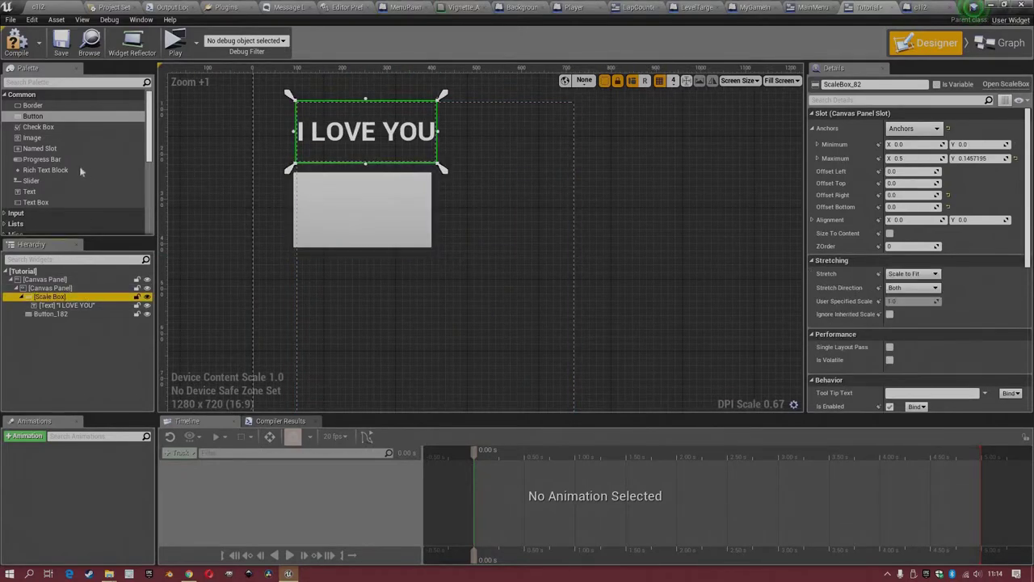
click(51, 314)
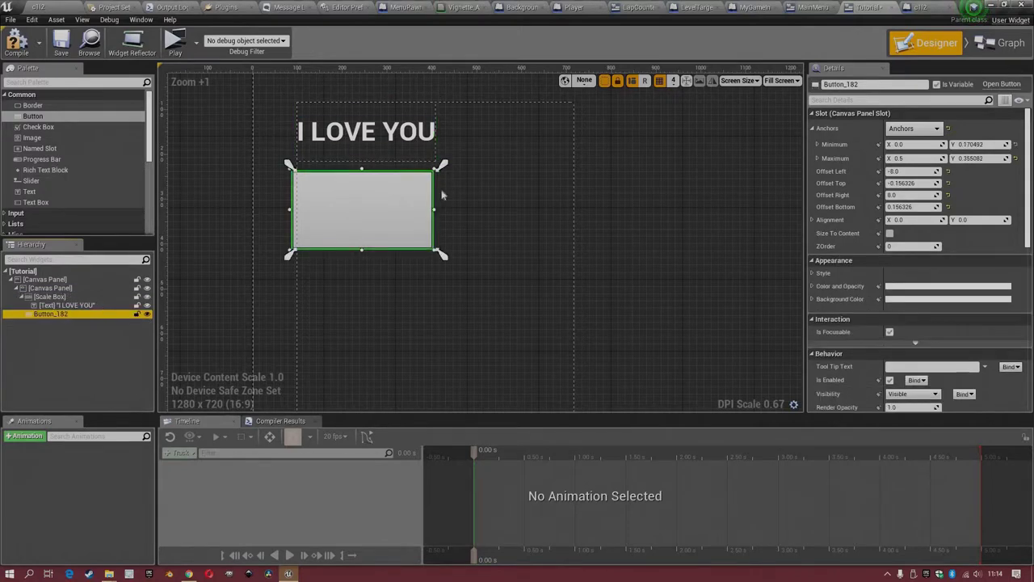
key(ctrl+v)
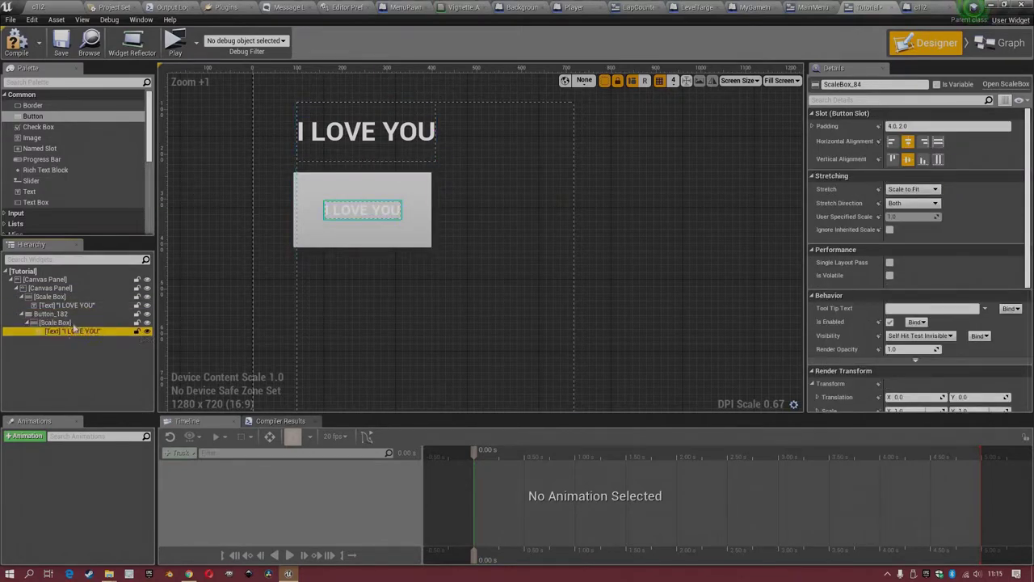
- Make the button's scale box fill it horizontally and vertically, set its padding to 10, and save the widget
click(72, 330)
click(63, 322)
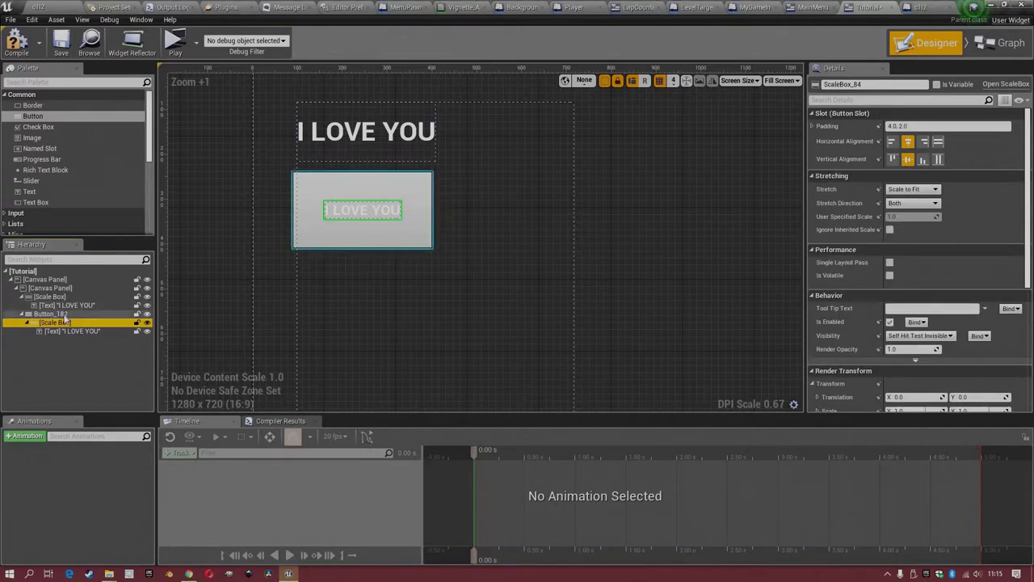
click(65, 316)
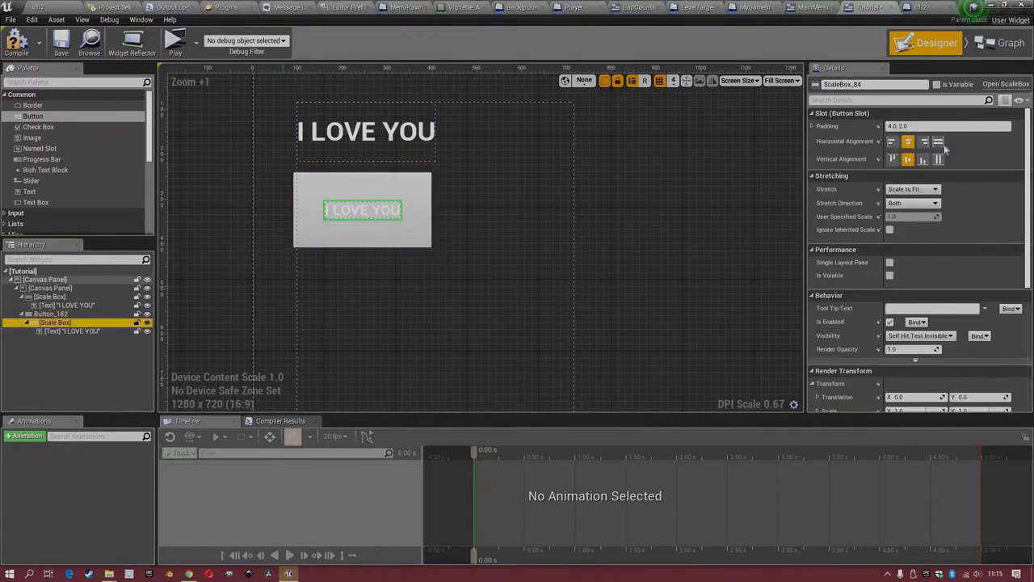
click(939, 143)
click(938, 160)
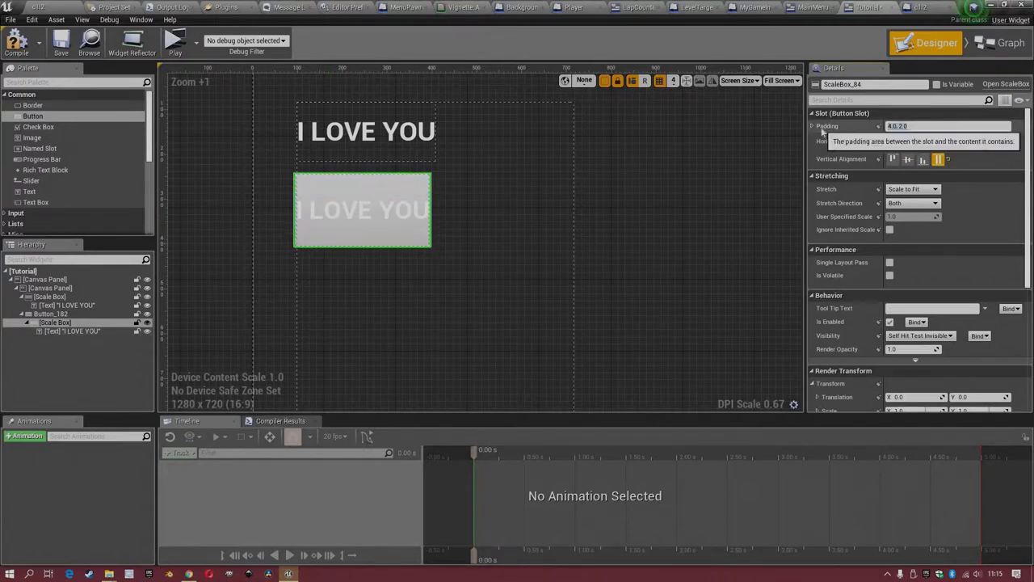
key(Return)
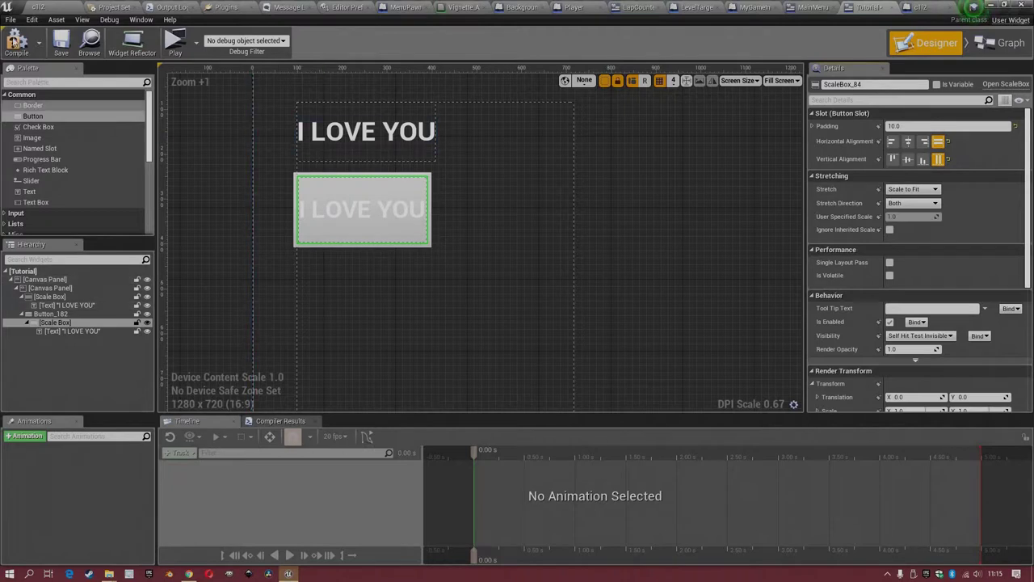
click(63, 42)
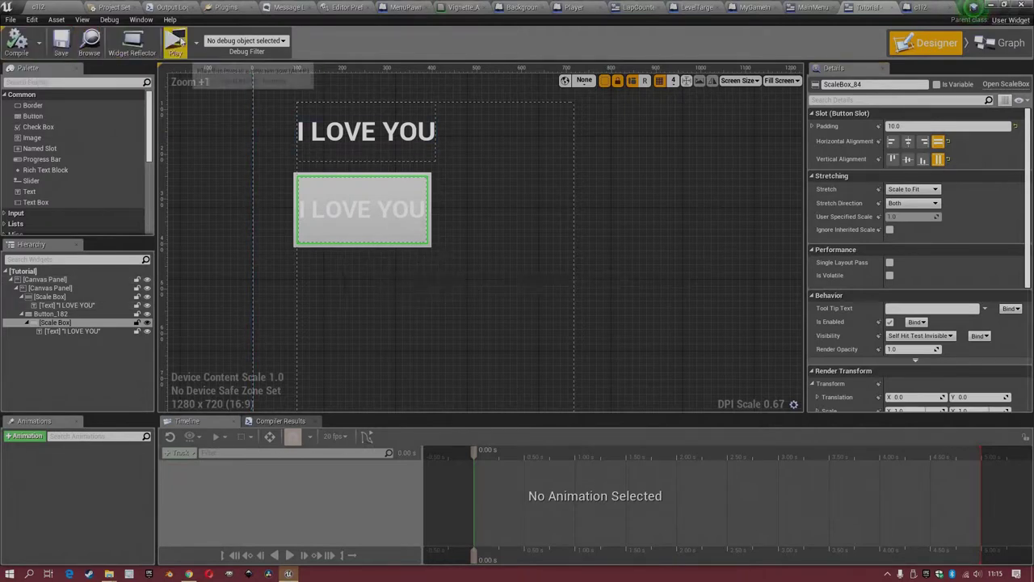
- Play the level and resize the preview window to check how the button and its text scale
click(175, 40)
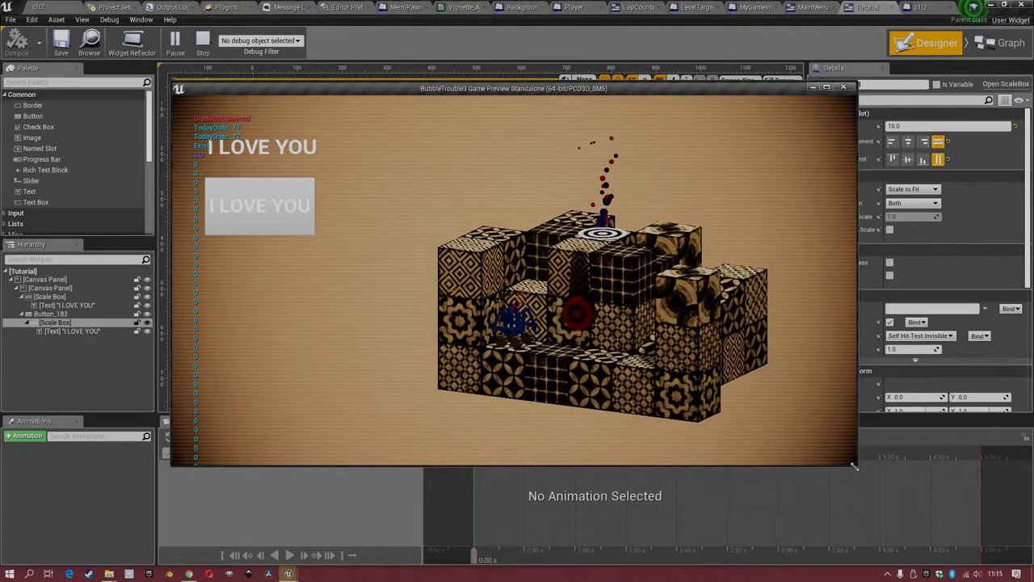
drag(857, 464, 738, 512)
drag(383, 276, 861, 439)
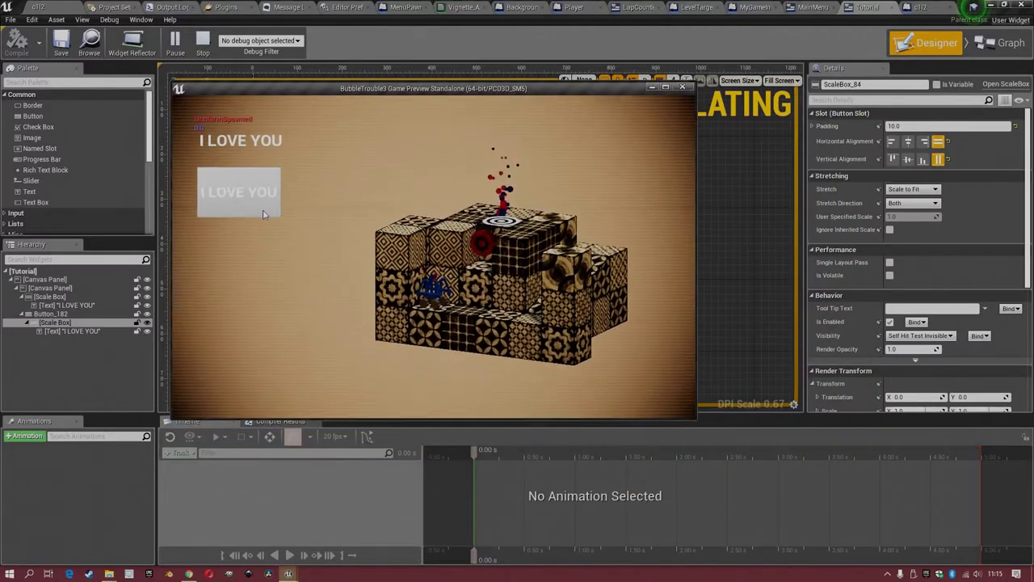
click(687, 87)
- Add a Horizontal Box to the inner canvas panel and anchor it full width below the button, from about 0.42 to 0.75 vertically
scroll(505, 194, down, 3)
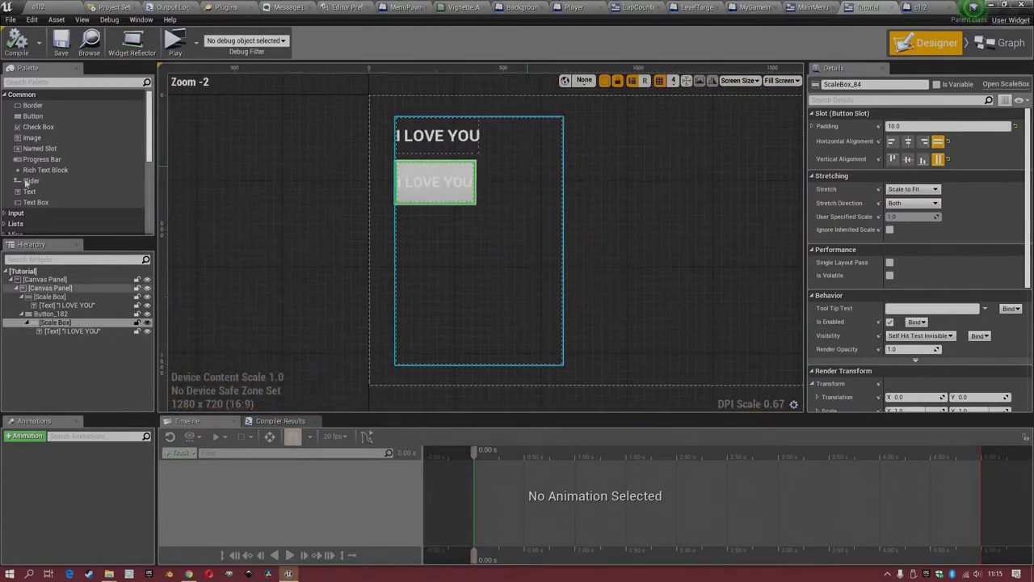
scroll(530, 194, up, 1)
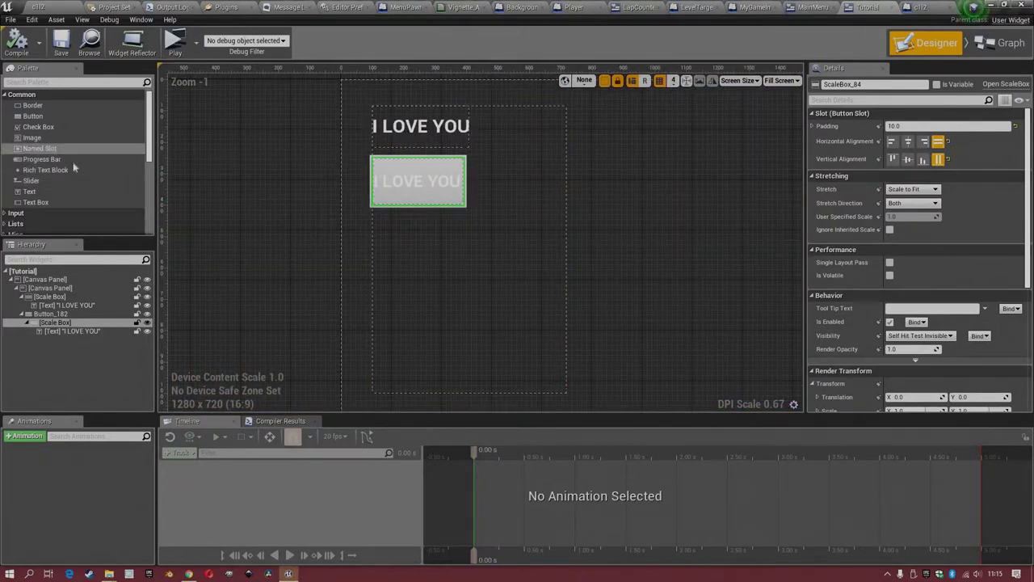
scroll(71, 162, down, 6)
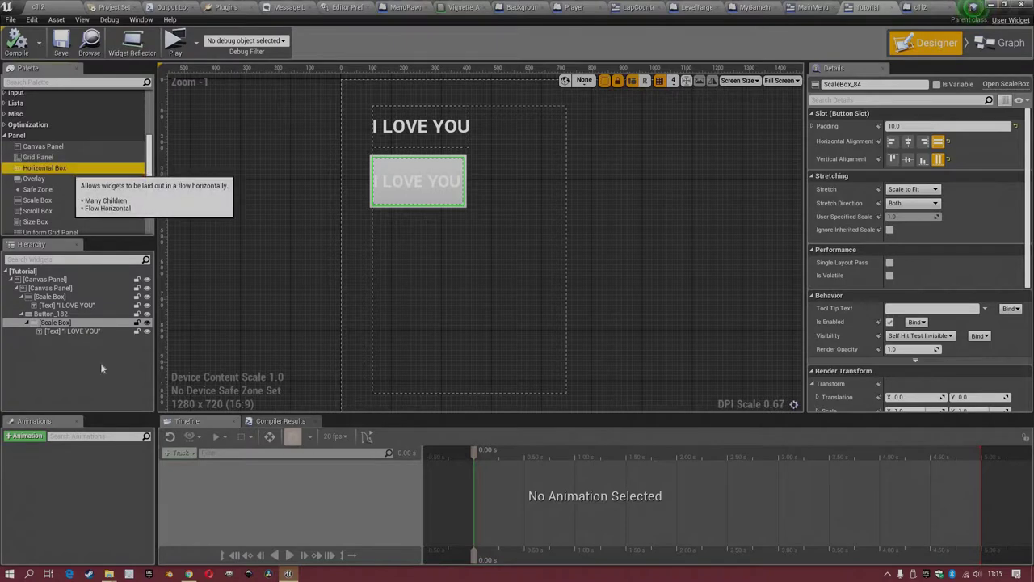
drag(64, 171, 43, 346)
click(380, 113)
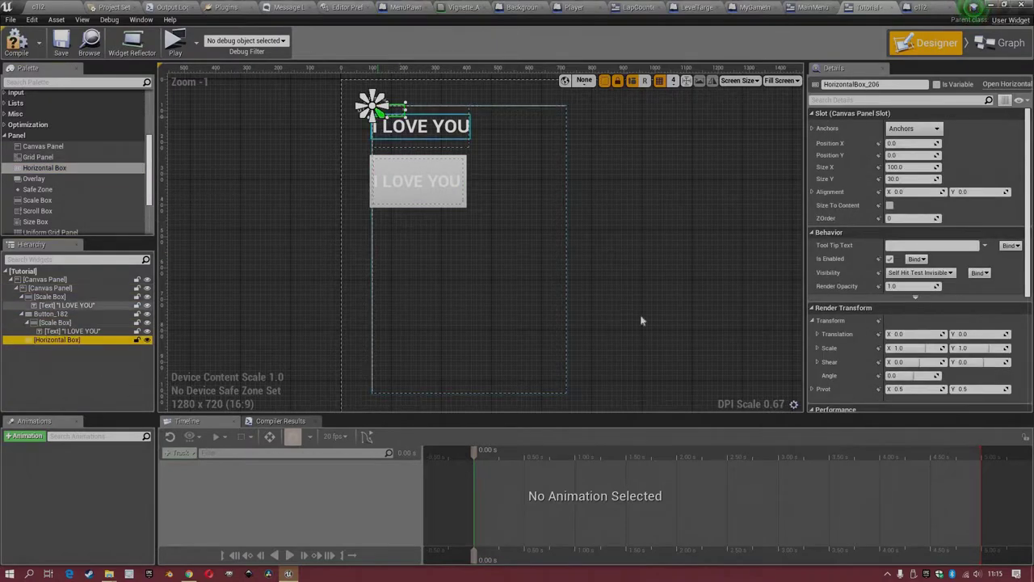
ctrl+drag(379, 112, 574, 328)
drag(468, 104, 468, 224)
- Paste three copies of the button into the Horizontal Box and set the last copy's size to Fill
click(97, 313)
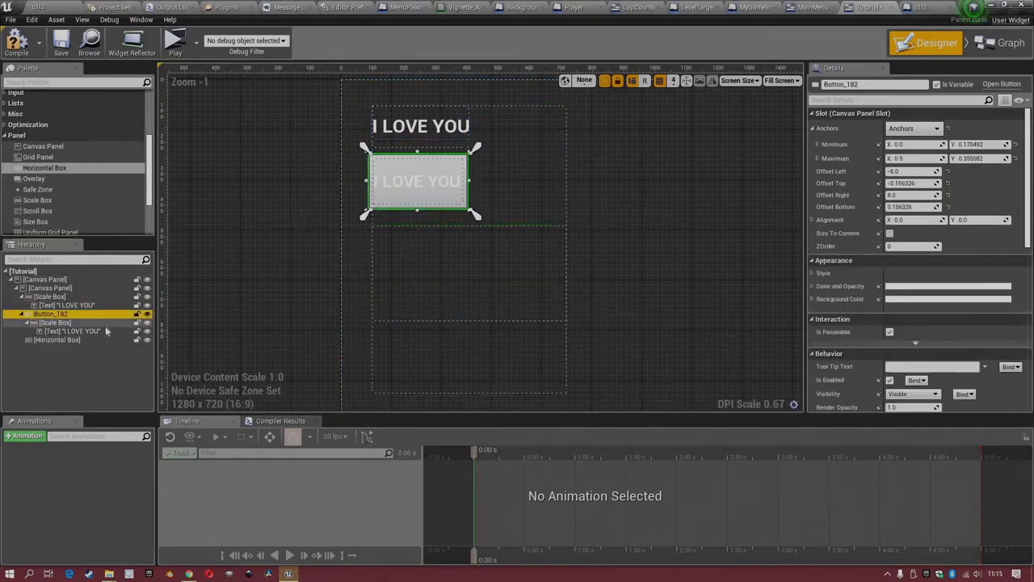
key(ctrl+c)
click(57, 339)
key(ctrl+v)
click(55, 340)
click(60, 349)
click(61, 357)
click(59, 341)
key(ctrl+v)
key(ctrl+v)
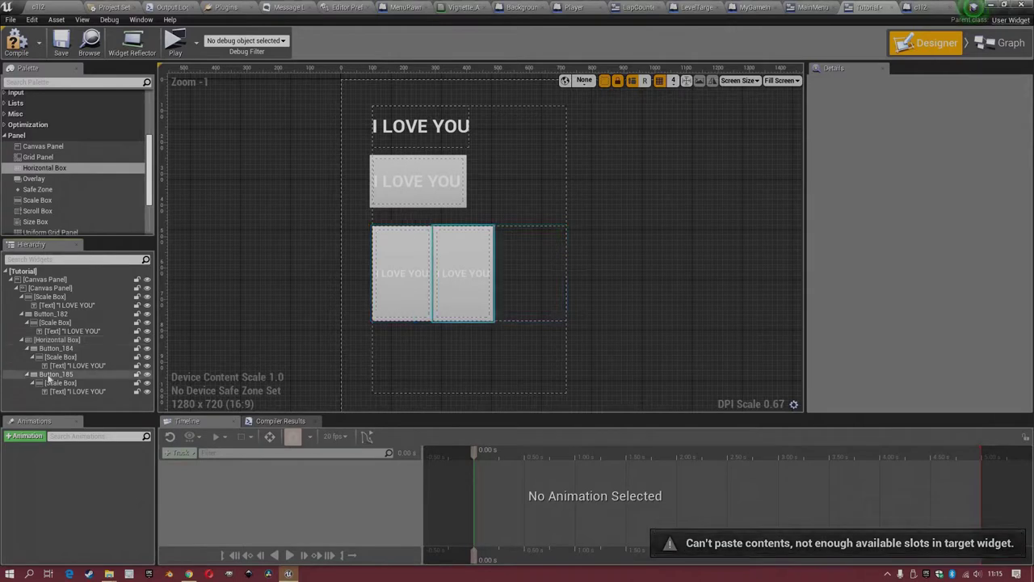
click(61, 342)
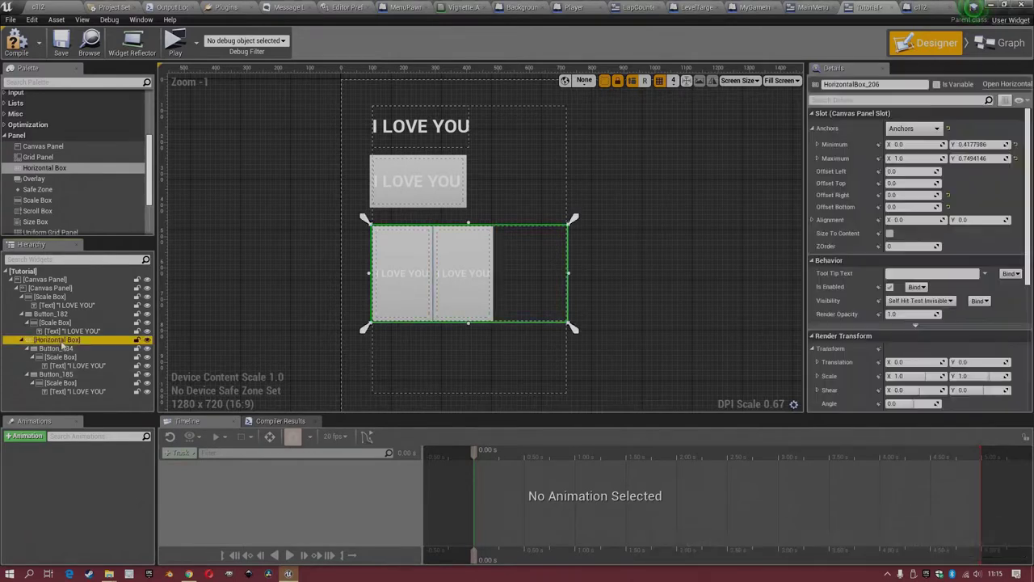
key(ctrl+v)
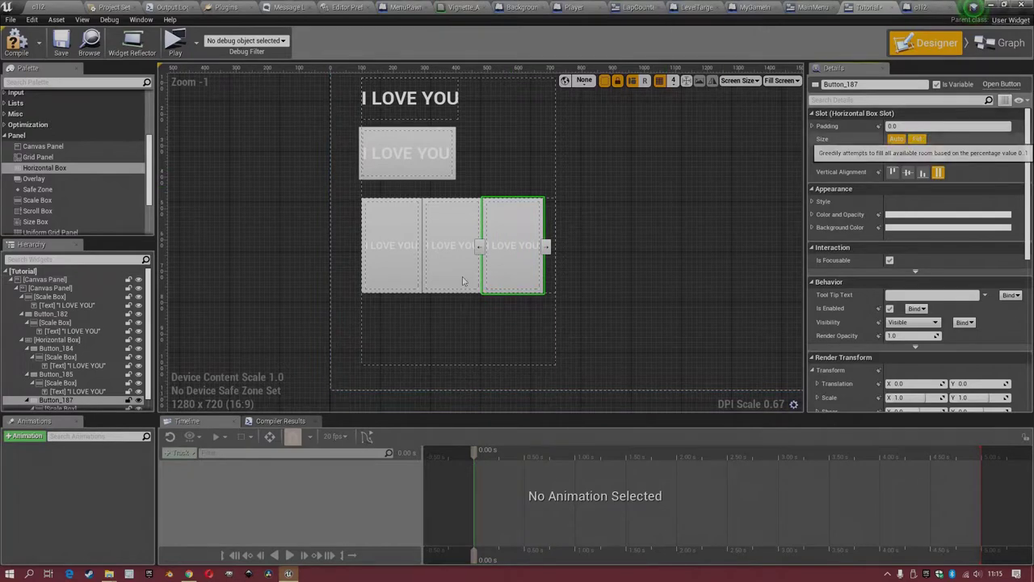
click(917, 139)
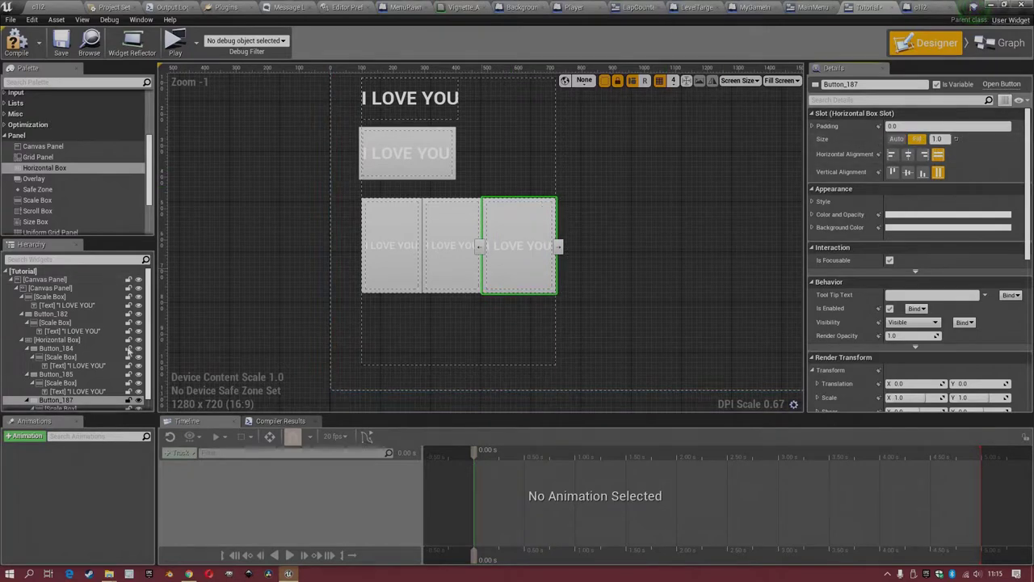
scroll(61, 353, down, 1)
ctrl+click(62, 363)
ctrl+click(62, 337)
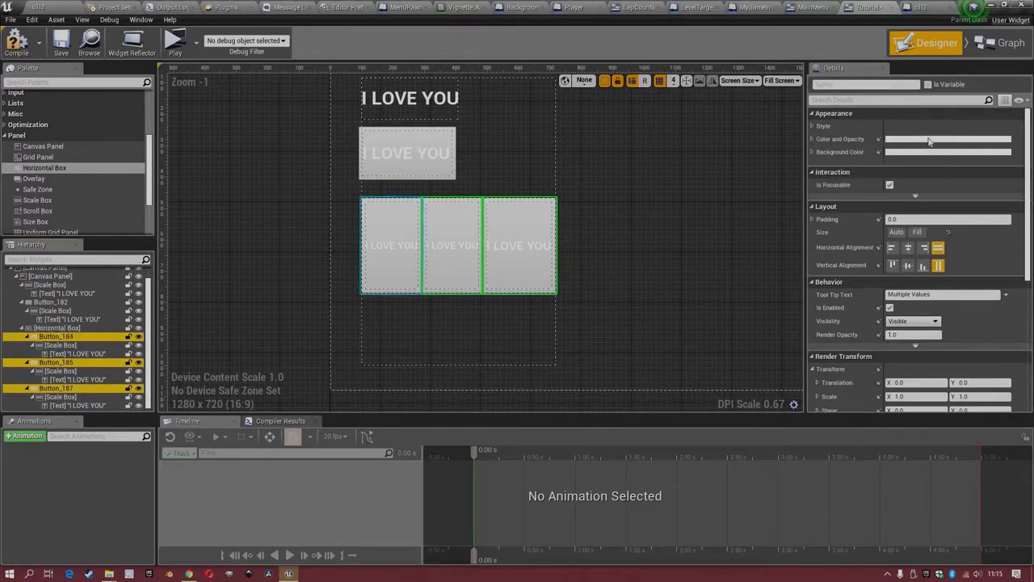
click(823, 127)
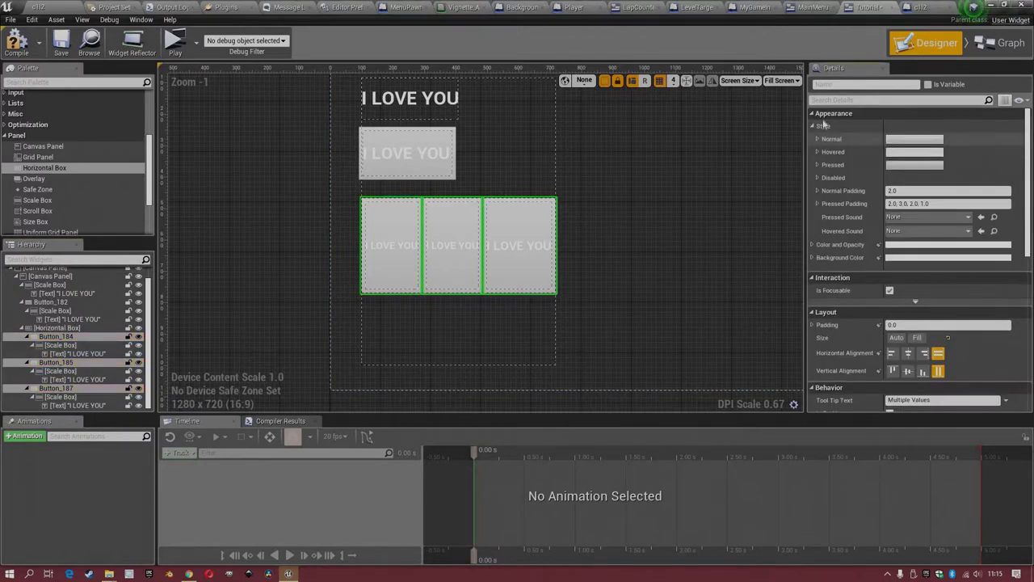
click(823, 126)
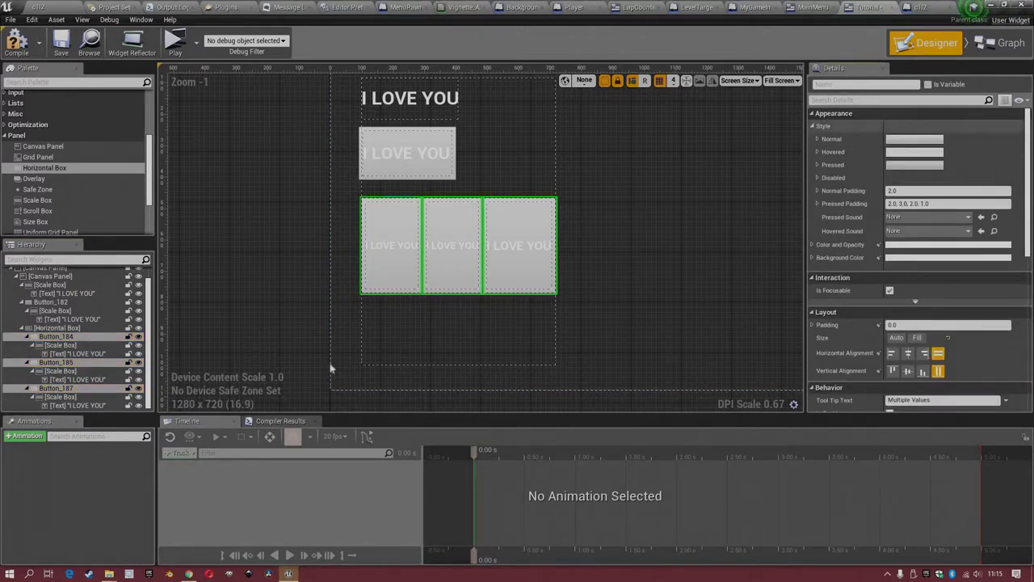
- Set the size of the first and middle buttons in the Horizontal Box to Fill, and compile and save the widget
click(64, 337)
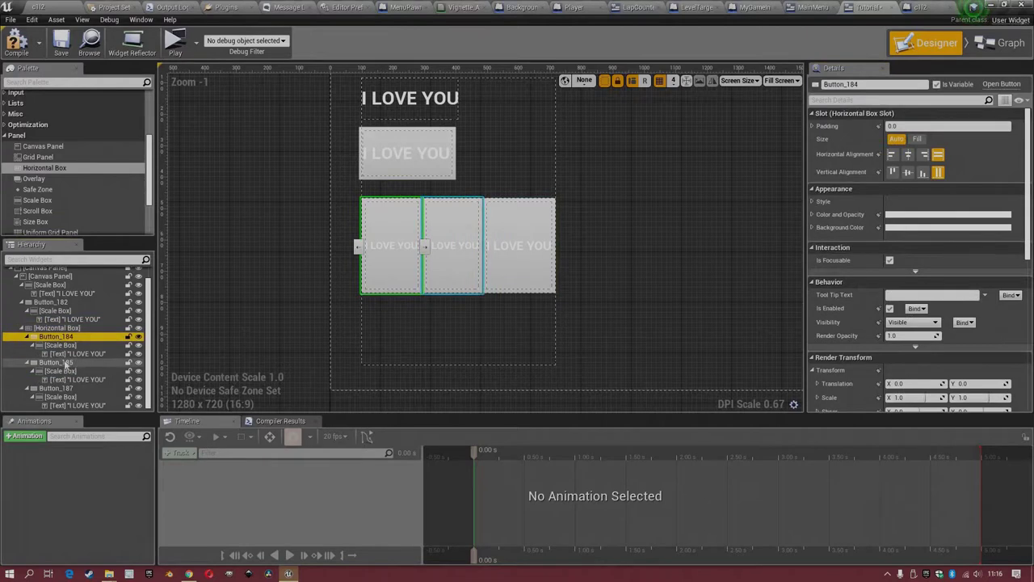
click(917, 138)
click(459, 260)
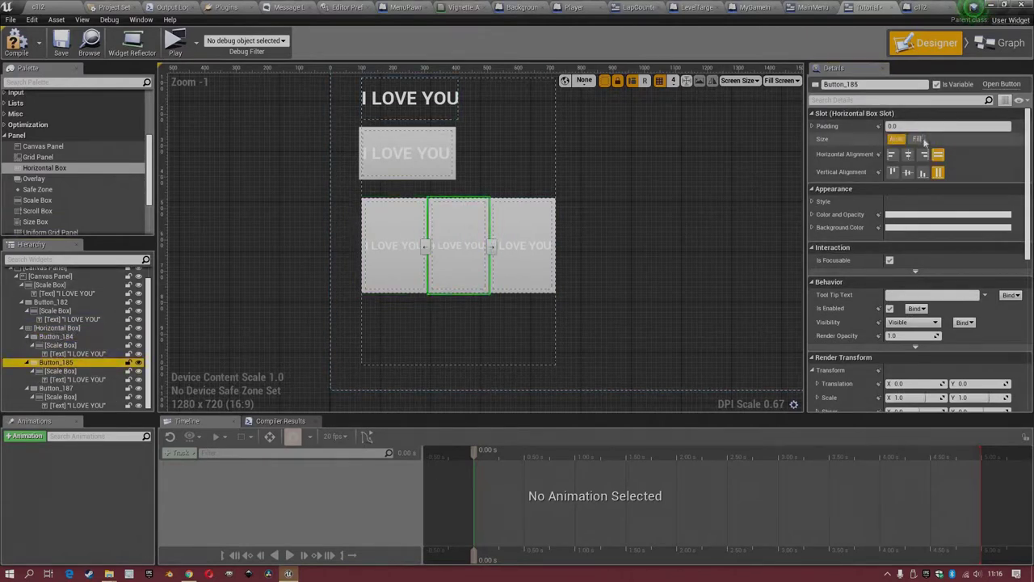
scroll(460, 269, up, 2)
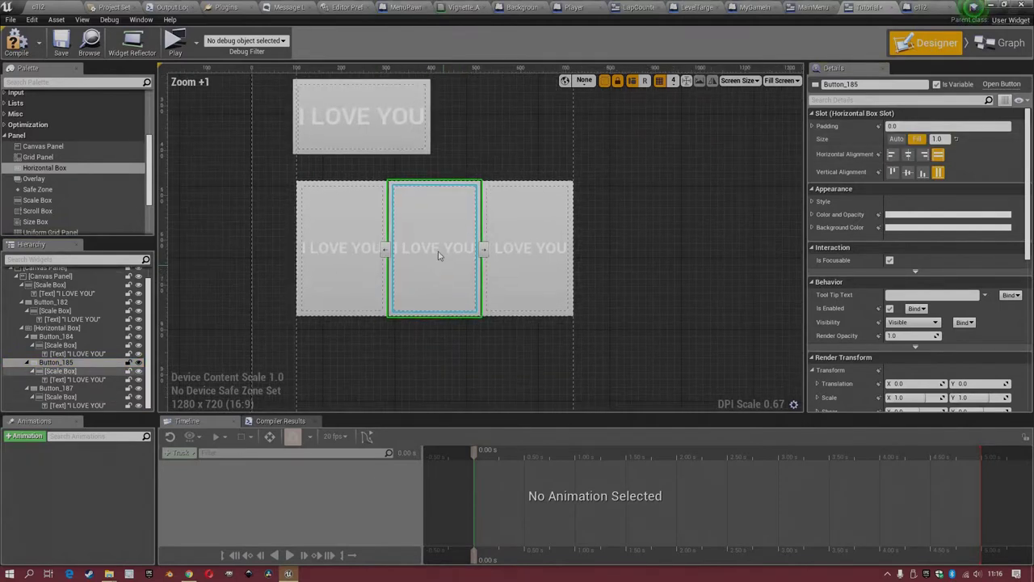
click(436, 251)
click(439, 274)
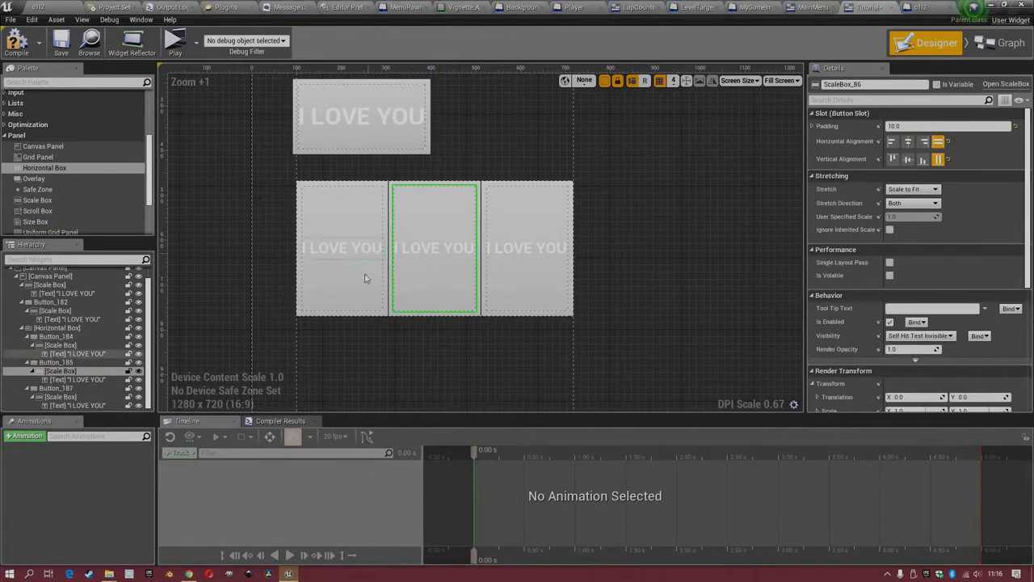
click(365, 278)
scroll(465, 214, down, 2)
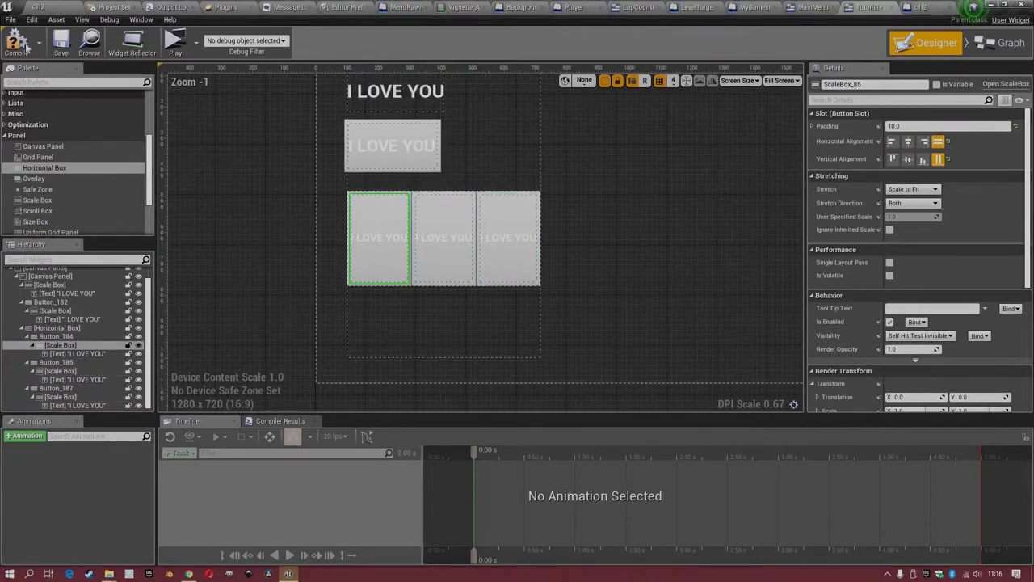
click(16, 42)
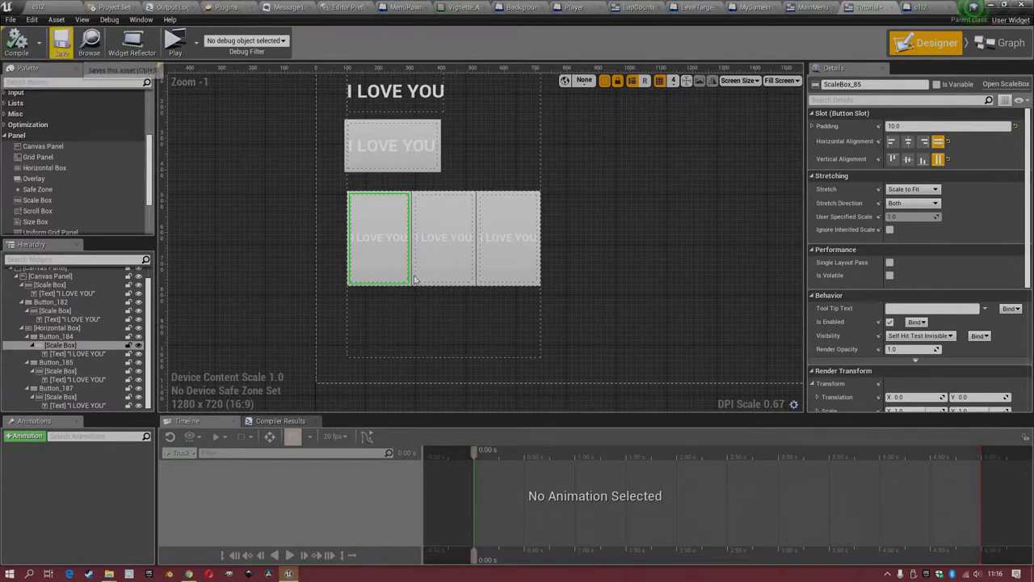
- Select all three buttons in the Horizontal Box together and expand their Normal style settings
click(55, 336)
ctrl+click(55, 362)
ctrl+click(55, 388)
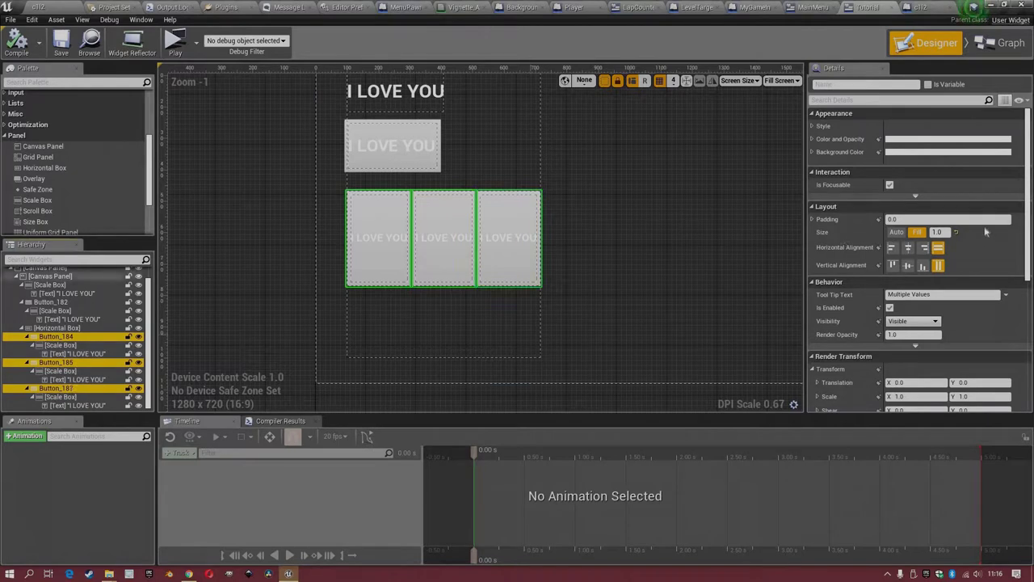
scroll(948, 232, down, 3)
scroll(838, 126, up, 3)
click(824, 126)
click(831, 139)
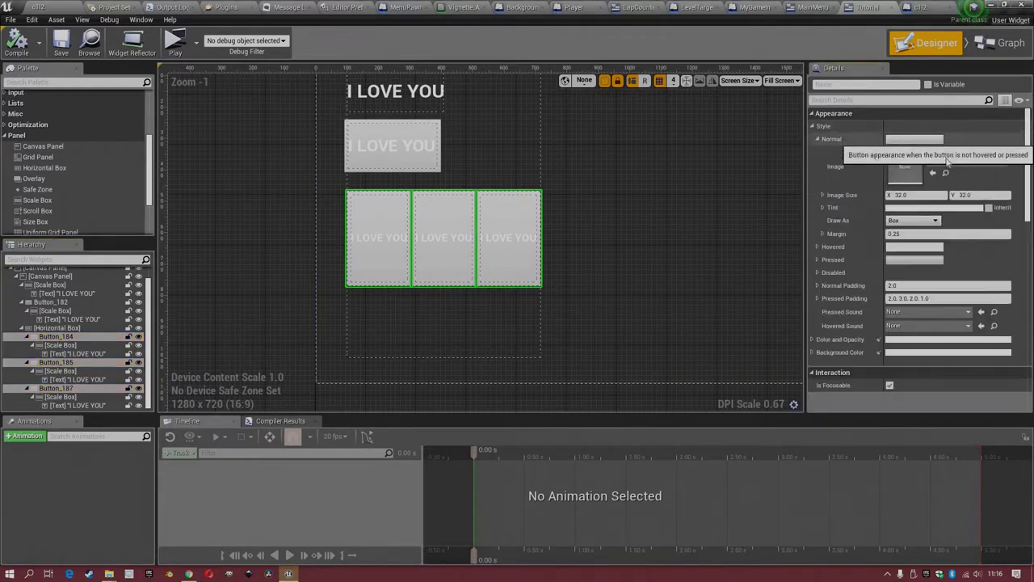
- Set the Normal image of the three selected buttons to the Background_Levels_1 texture
click(954, 162)
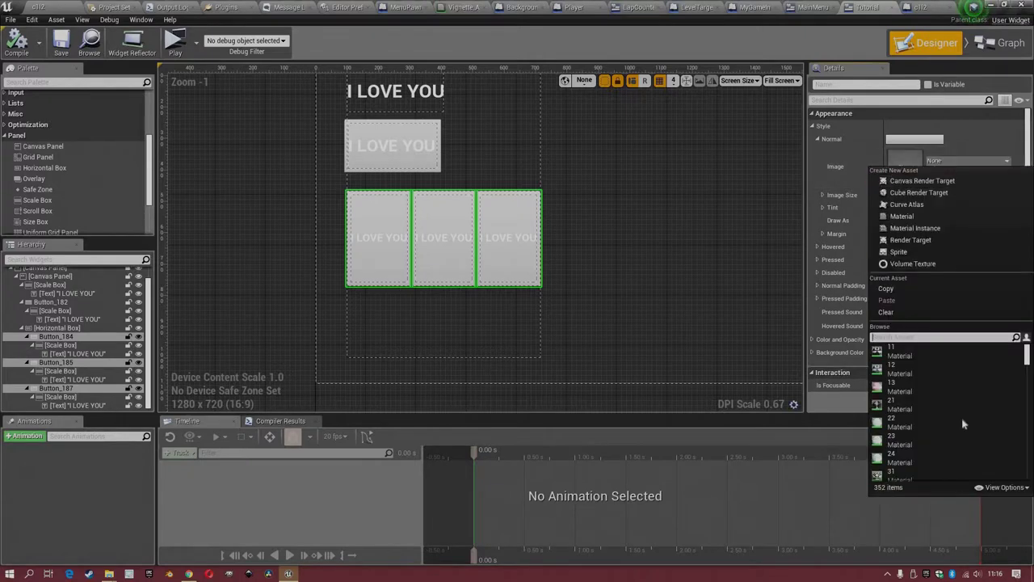
scroll(956, 420, down, 5)
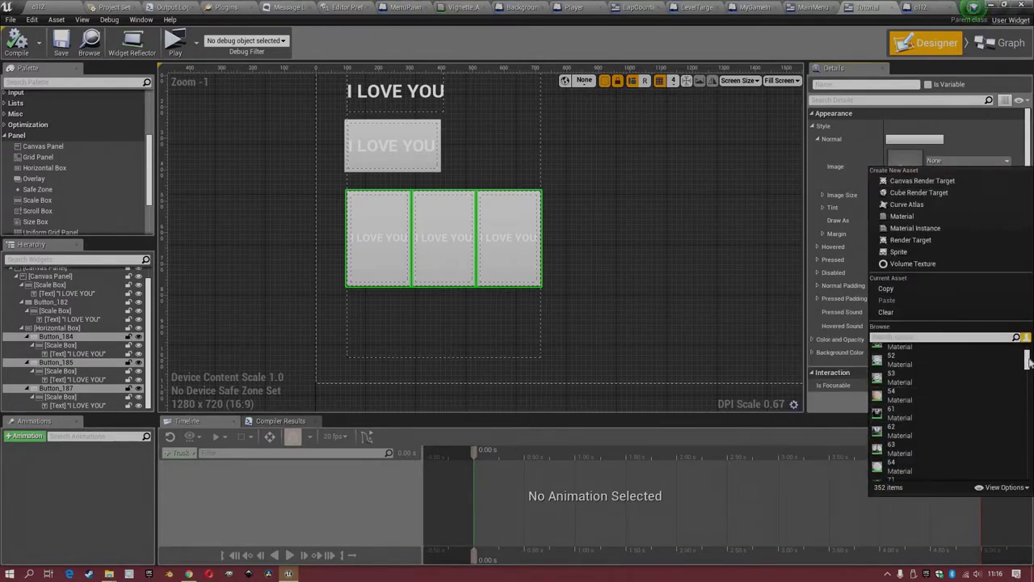
scroll(1026, 386, down, 10)
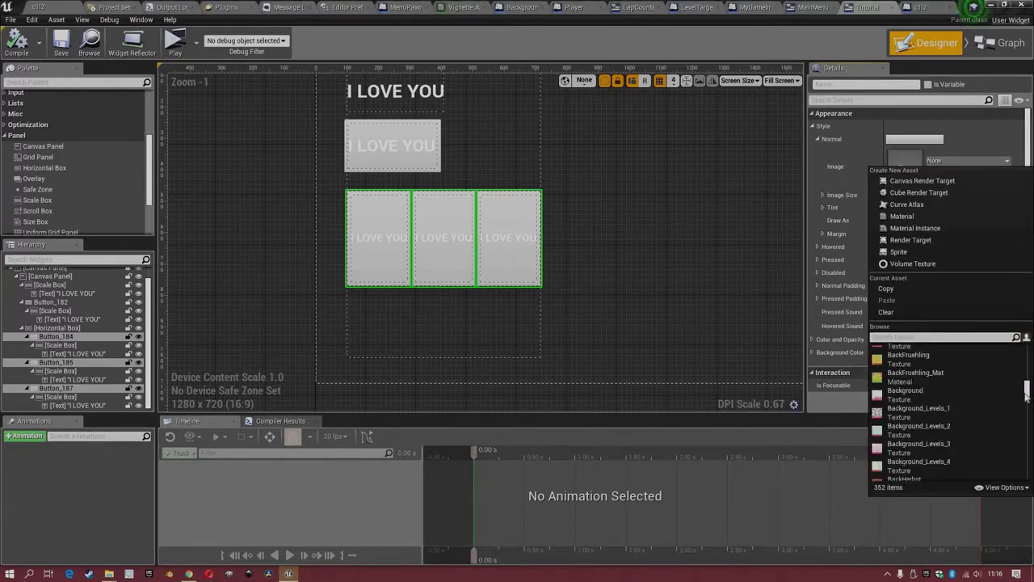
drag(1027, 395, 1026, 391)
scroll(897, 353, up, 1)
click(919, 354)
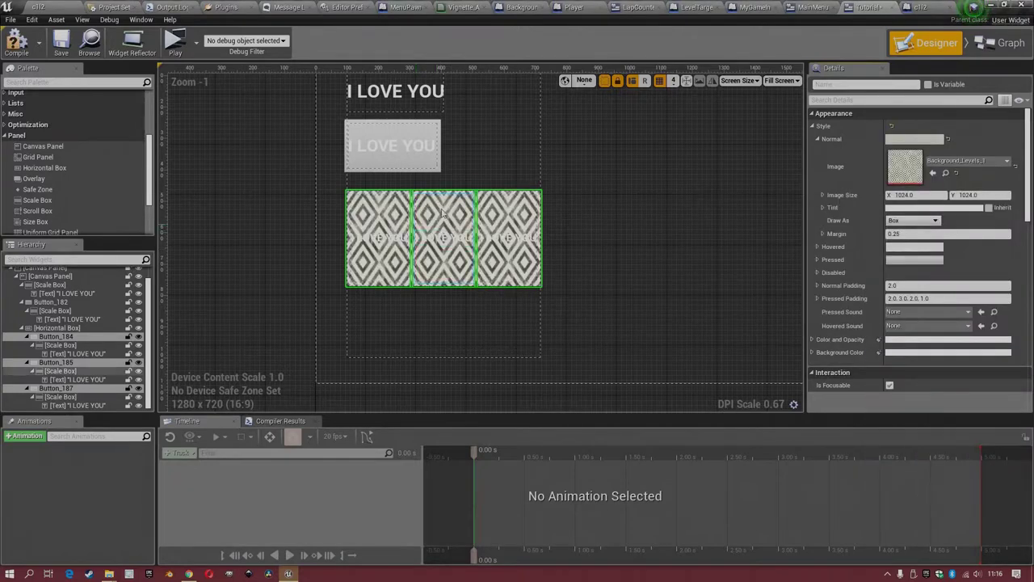
scroll(443, 212, up, 5)
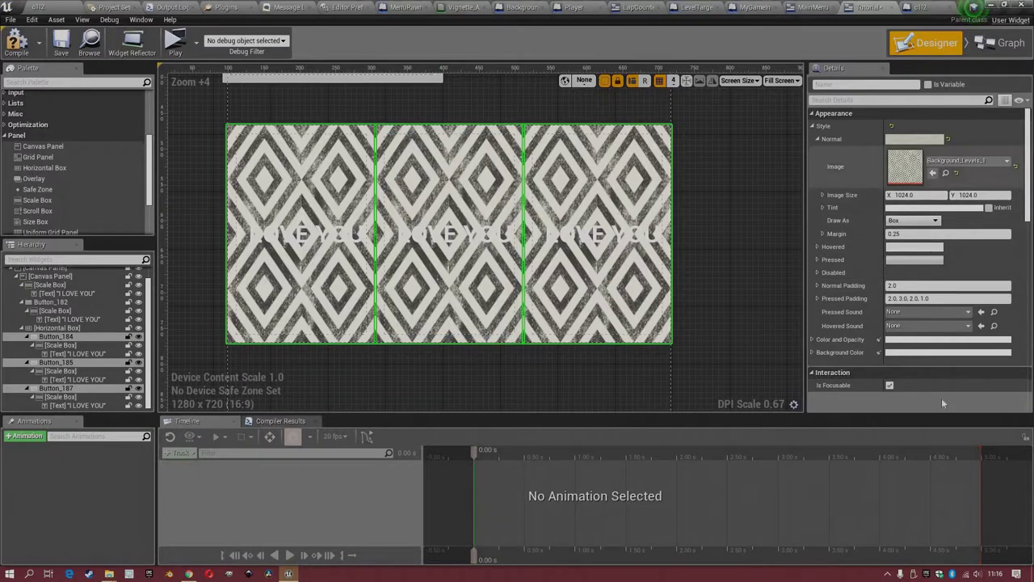
- Set the Normal image of the three selected buttons to the Finger texture
click(945, 162)
scroll(945, 396, down, 2)
scroll(946, 397, down, 4)
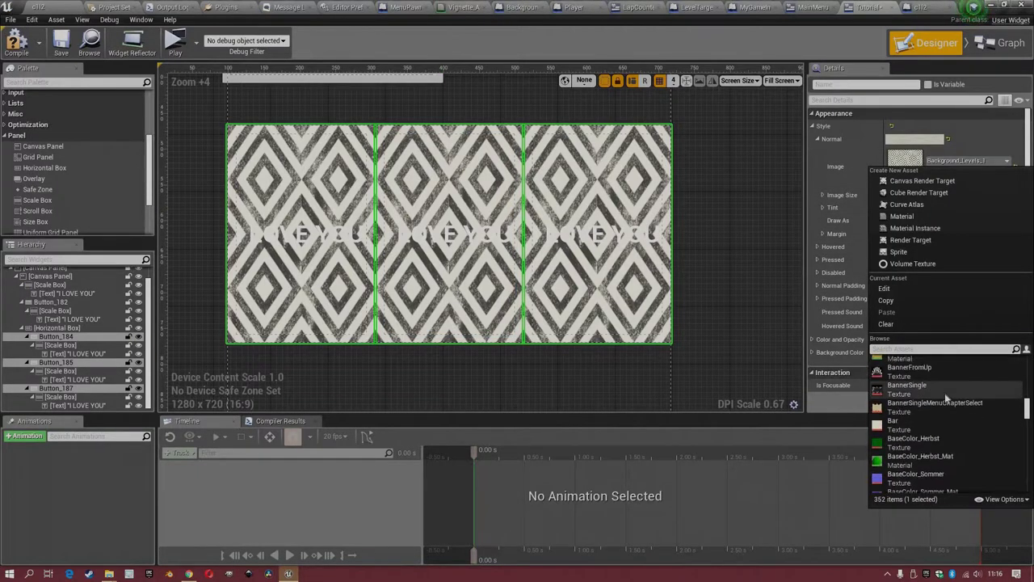
scroll(946, 397, down, 5)
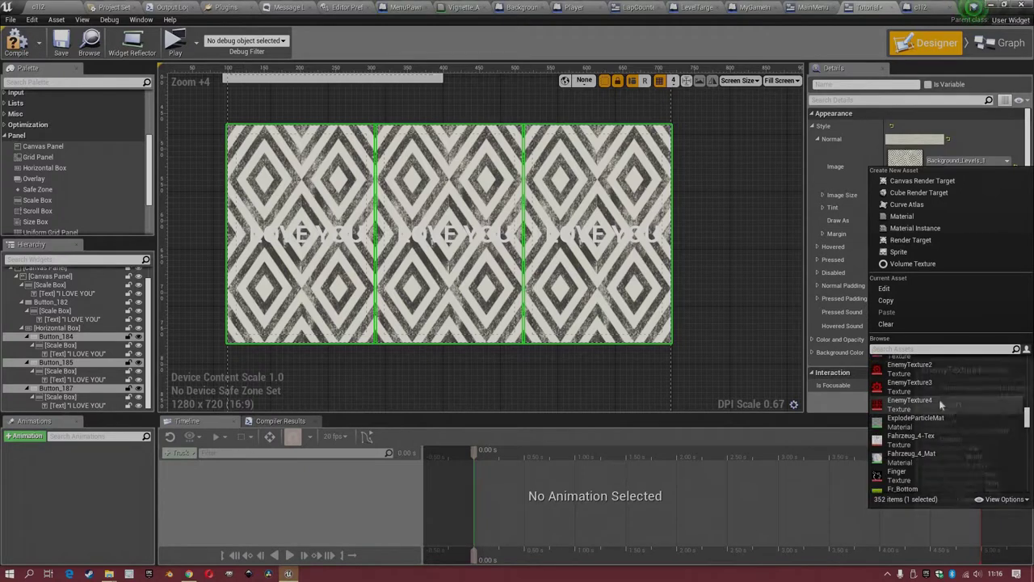
scroll(934, 396, down, 2)
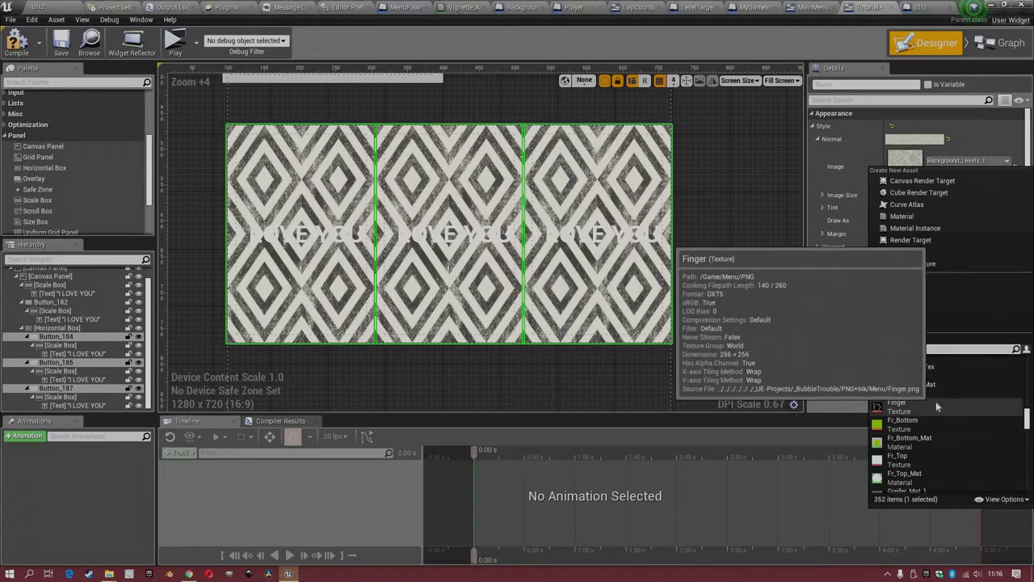
click(926, 406)
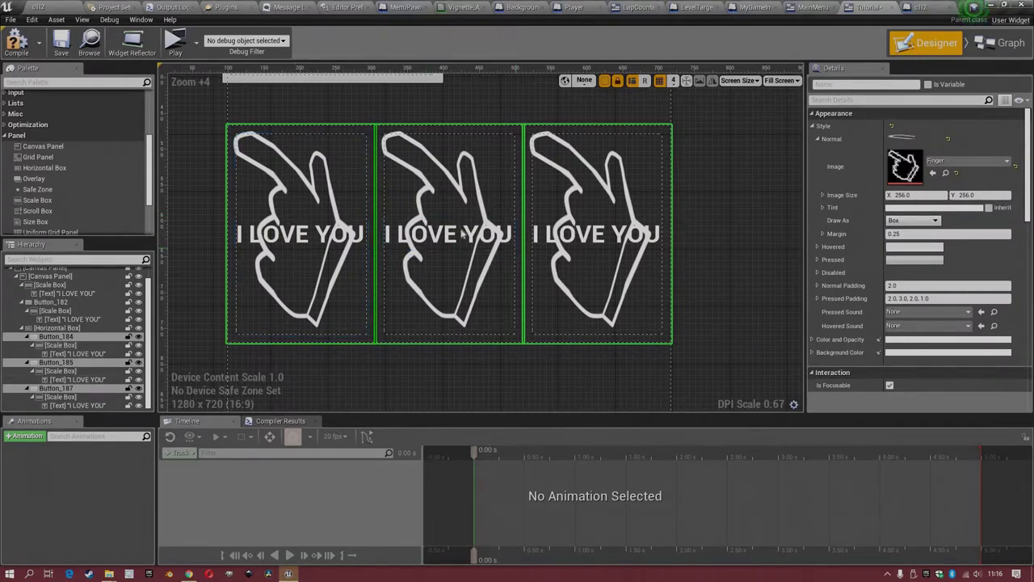
scroll(453, 235, down, 1)
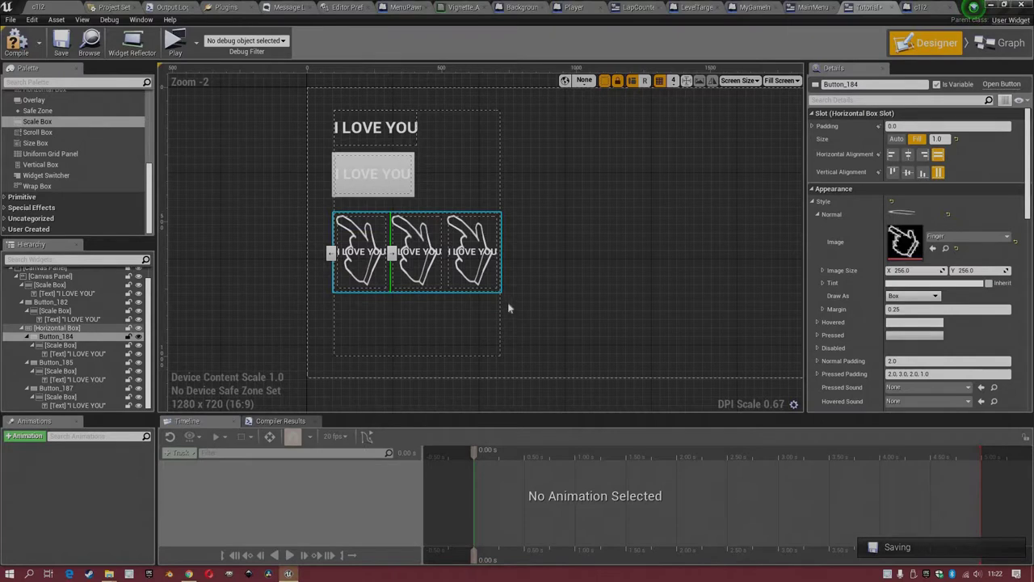
- Shorten the Horizontal Box holding the three buttons by raising its bottom anchors to about 0.67
click(509, 304)
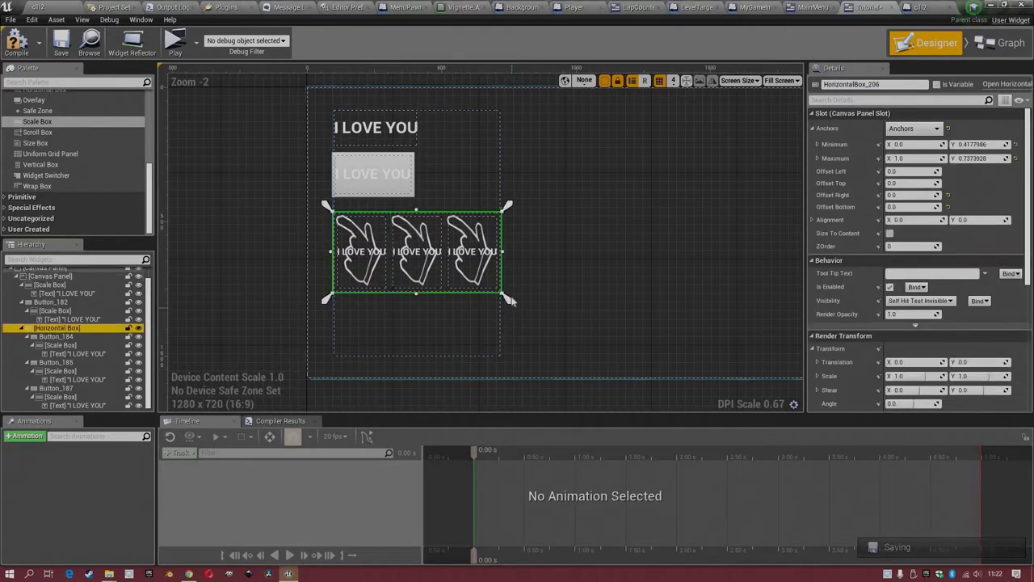
mouse_move(513, 302)
mouse_down()
mouse_move(519, 290)
mouse_move(521, 327)
mouse_move(520, 294)
mouse_up()
scroll(414, 258, up, 2)
right_drag(413, 259, 408, 223)
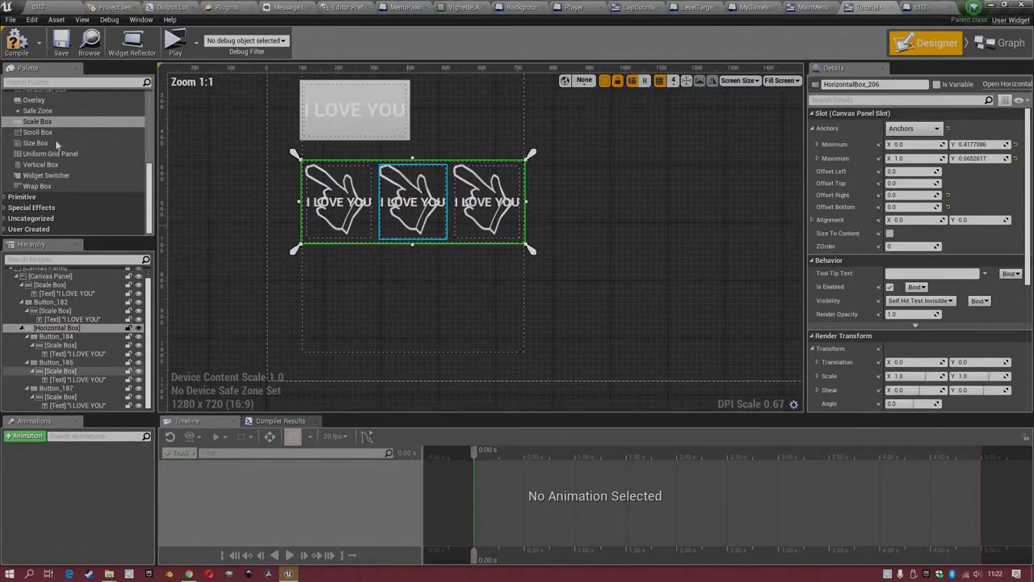
- Add a second Horizontal Box to the inner canvas panel, anchored full width from 0.7 to 1.0 vertically below the hand buttons
scroll(56, 195, up, 1)
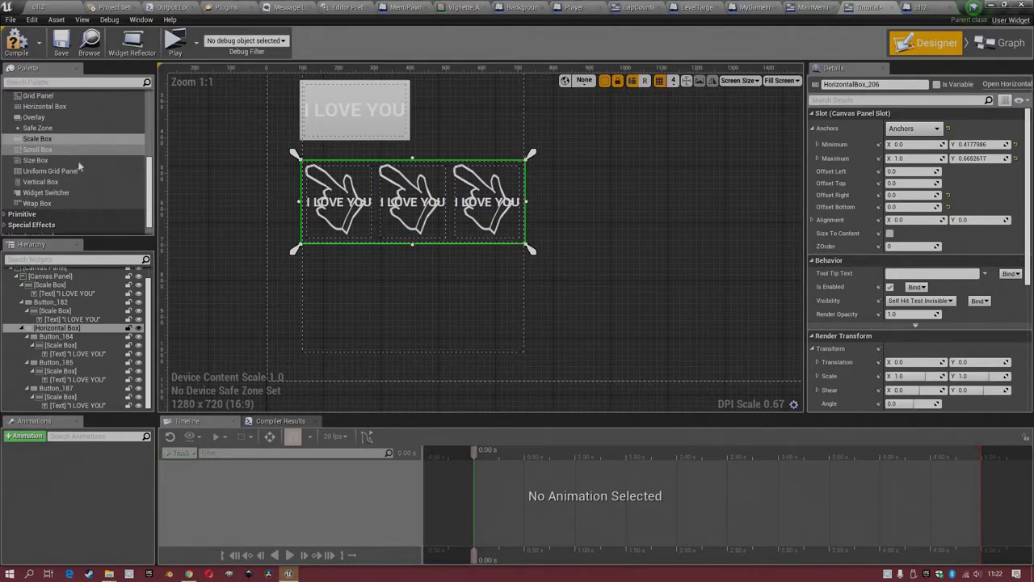
scroll(71, 150, up, 3)
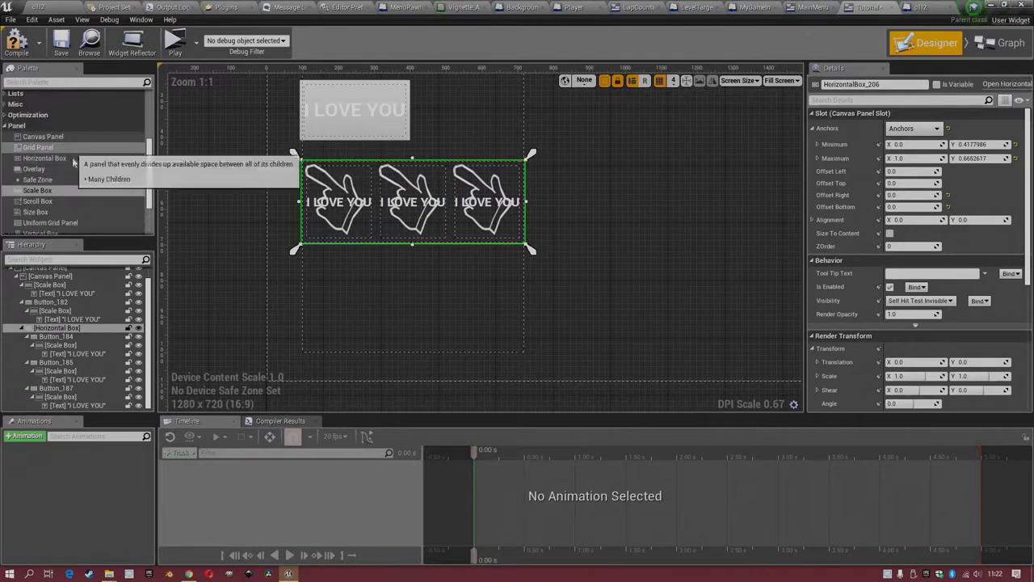
drag(72, 159, 97, 277)
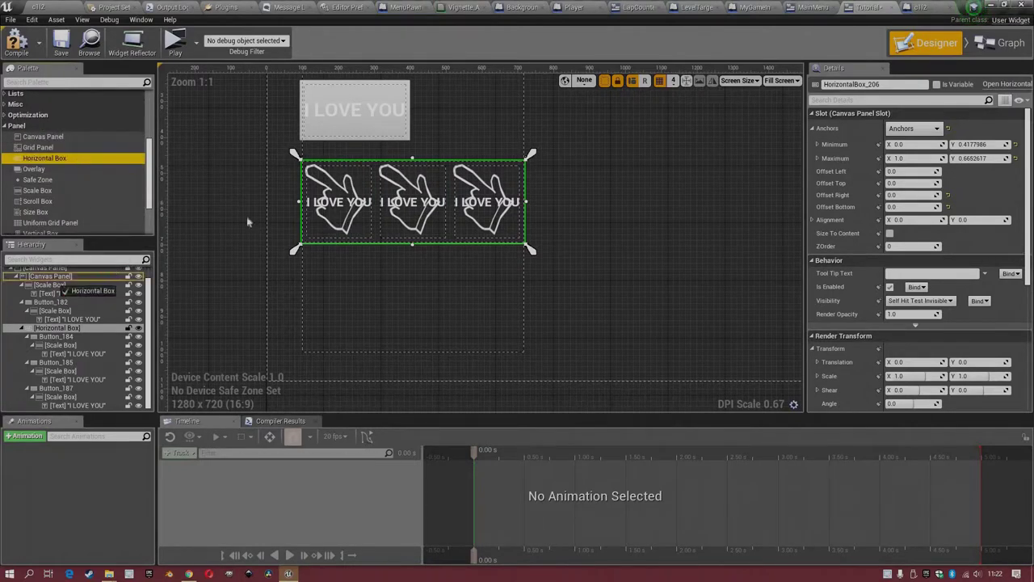
scroll(300, 103, down, 1)
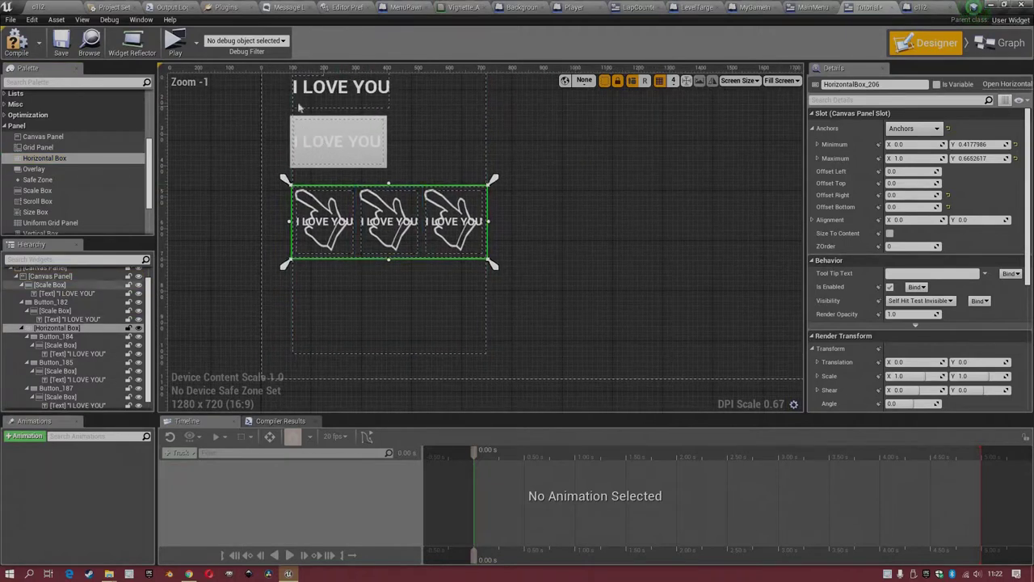
right_drag(301, 102, 298, 130)
drag(296, 103, 489, 390)
ctrl+drag(282, 87, 283, 290)
right_drag(366, 272, 394, 205)
scroll(394, 206, up, 2)
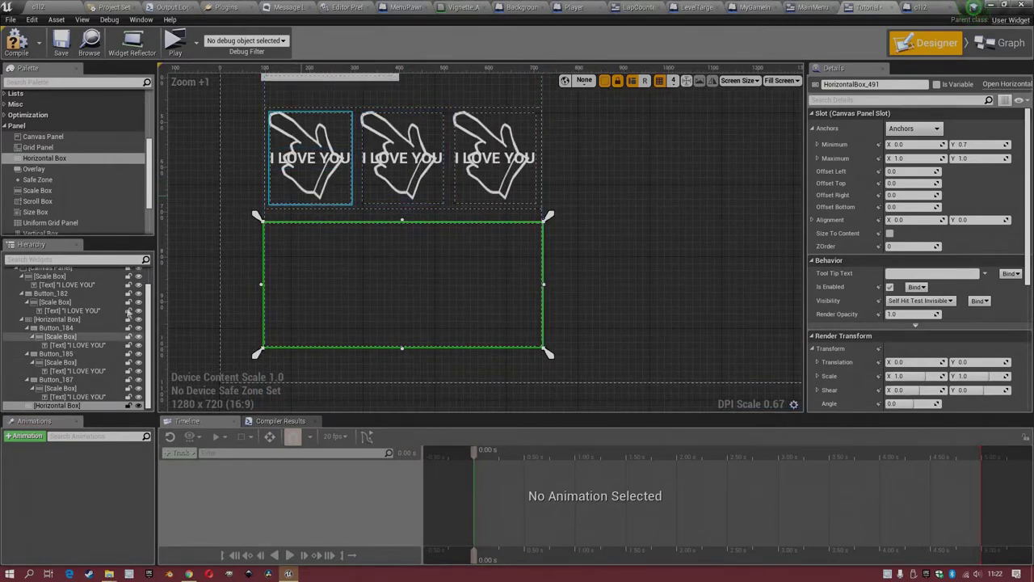
- Add a Scale Box inside the new Horizontal Box and set its size to Fill
click(49, 191)
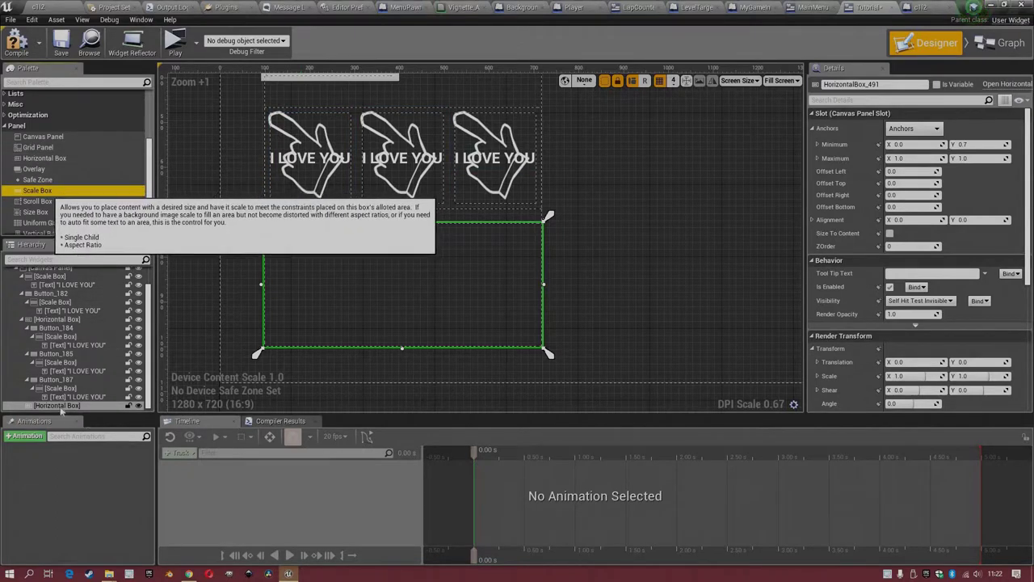
drag(49, 196, 68, 406)
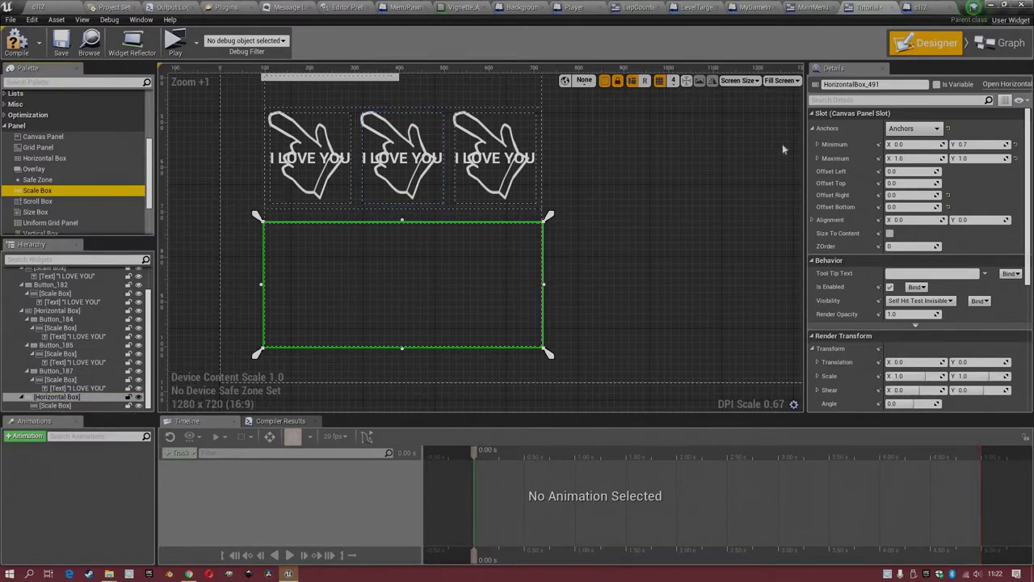
click(918, 139)
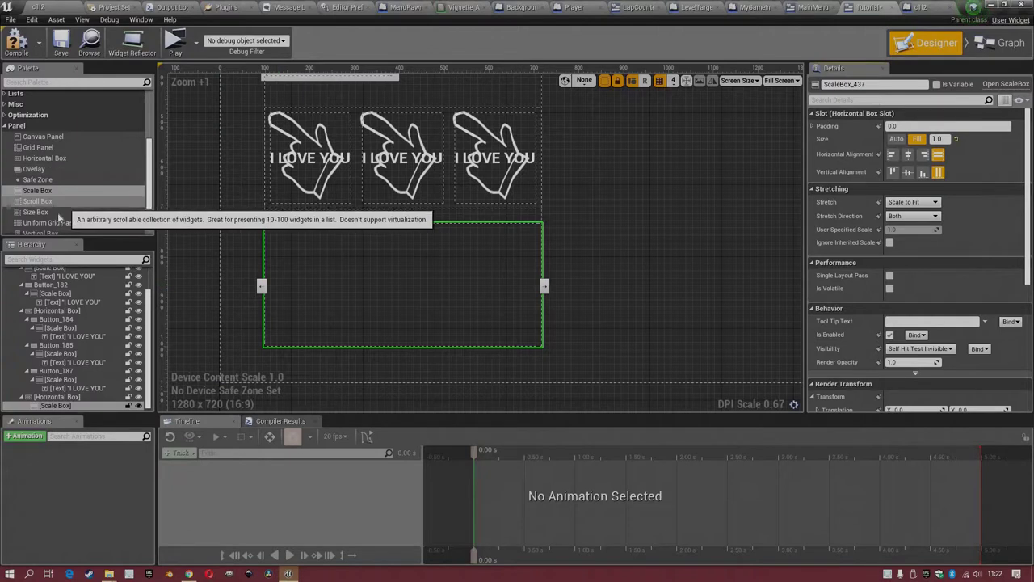
- Add a Size Box inside the new Scale Box and set its width and height overrides to 256
drag(57, 212, 60, 406)
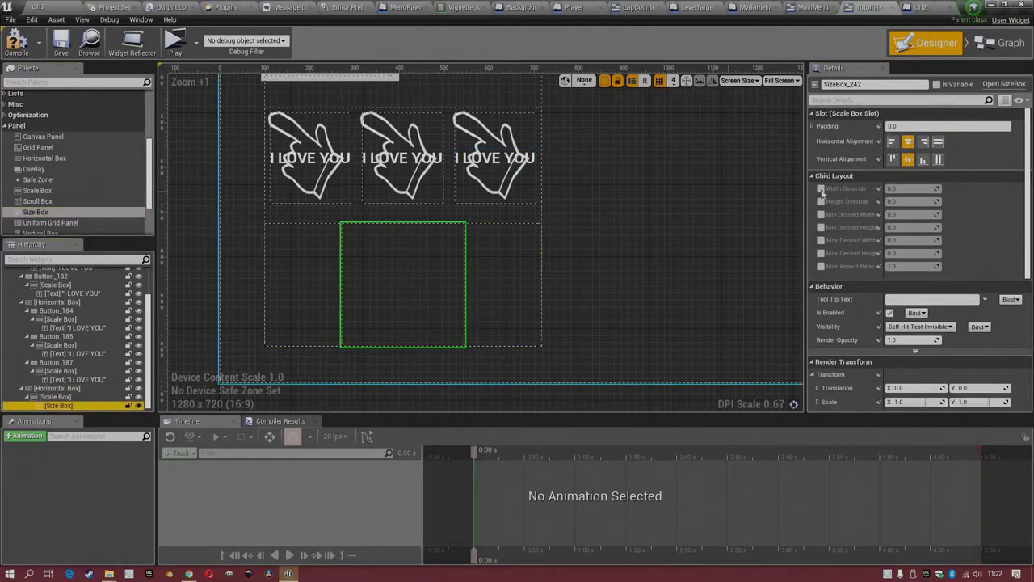
click(821, 188)
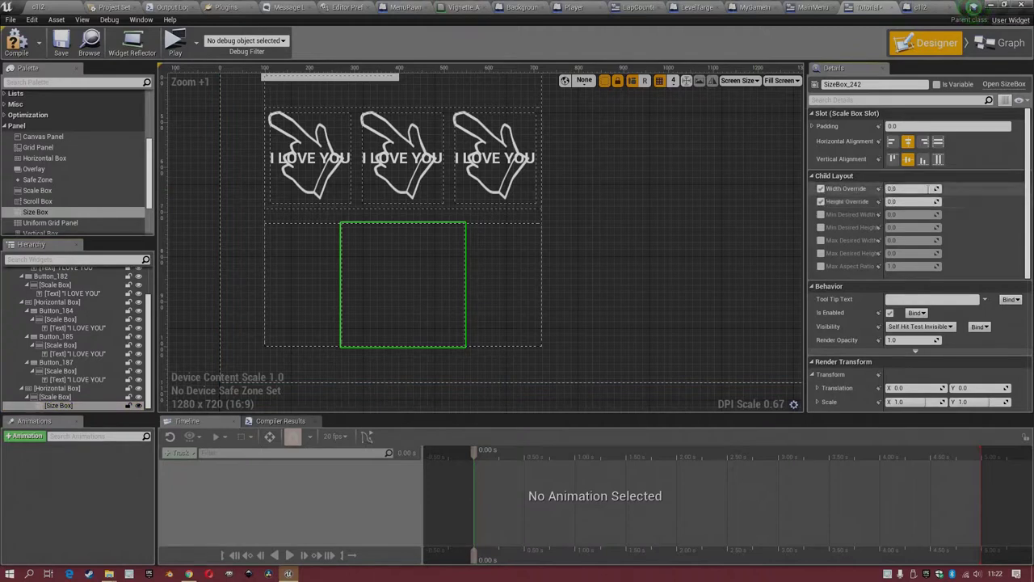
text(256)
key(Return)
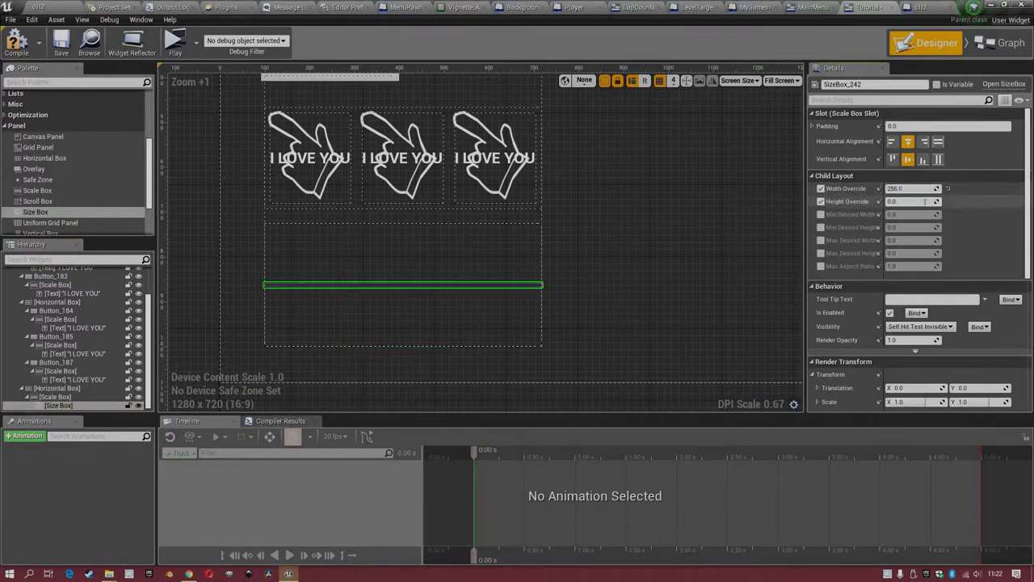
click(921, 201)
text(256)
key(Return)
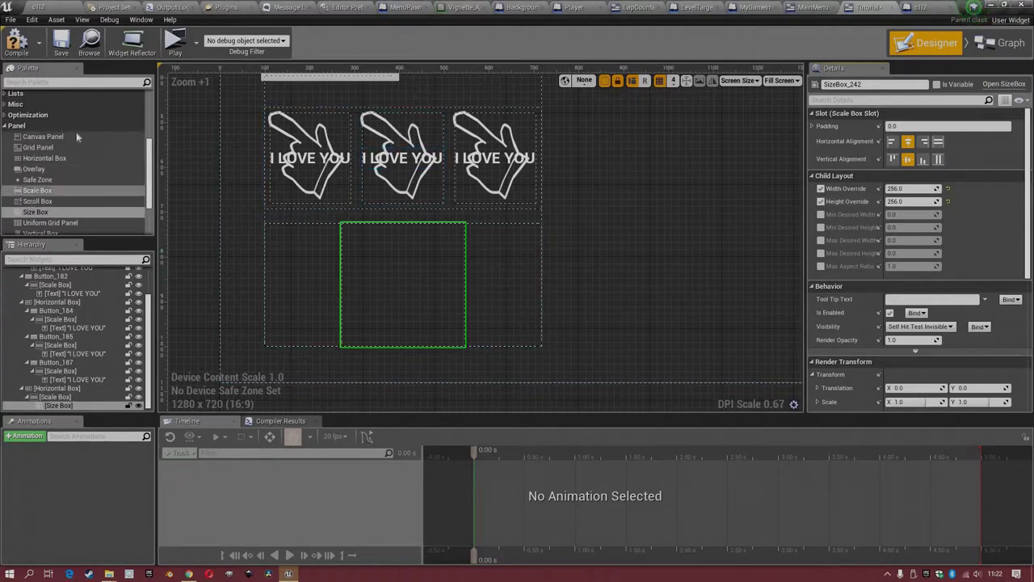
- Copy the first hand button from the upper row and paste it into the Size Box
scroll(73, 154, up, 1)
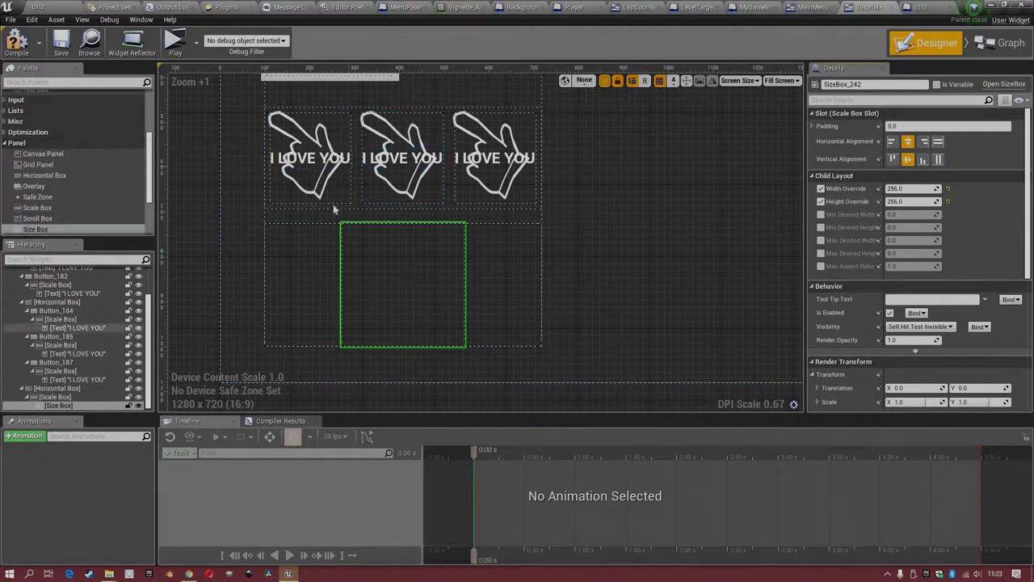
click(76, 321)
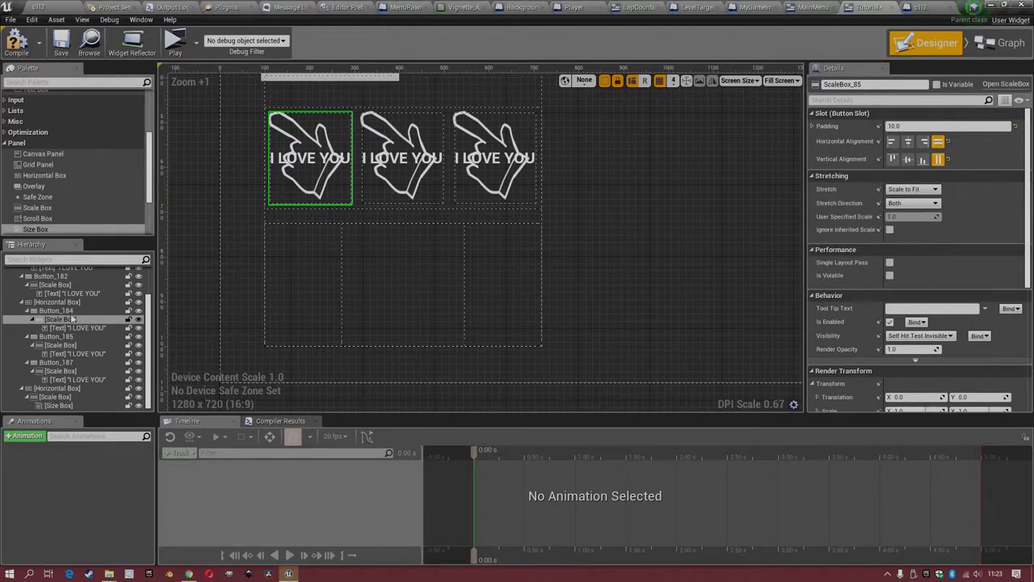
click(70, 313)
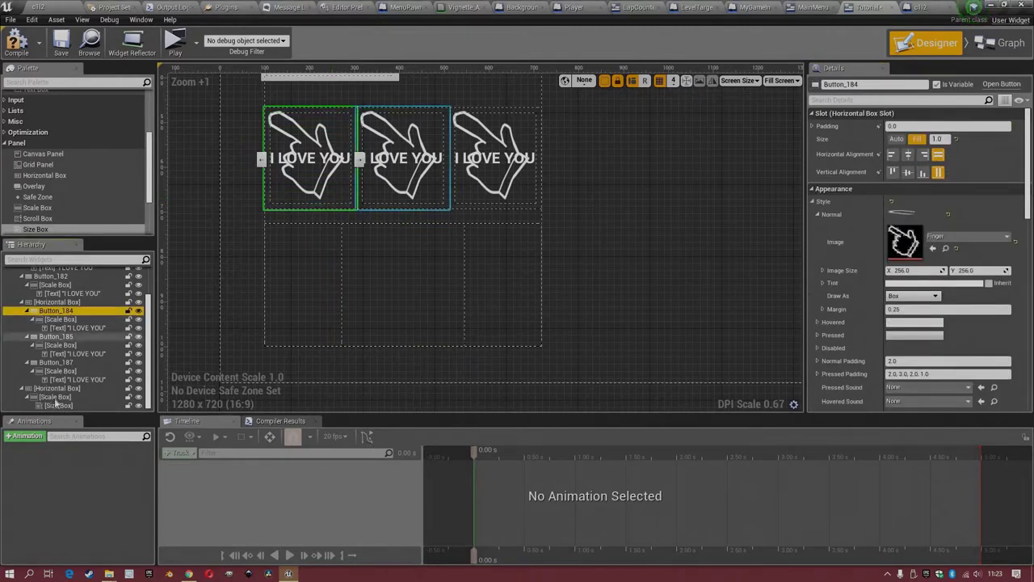
click(59, 405)
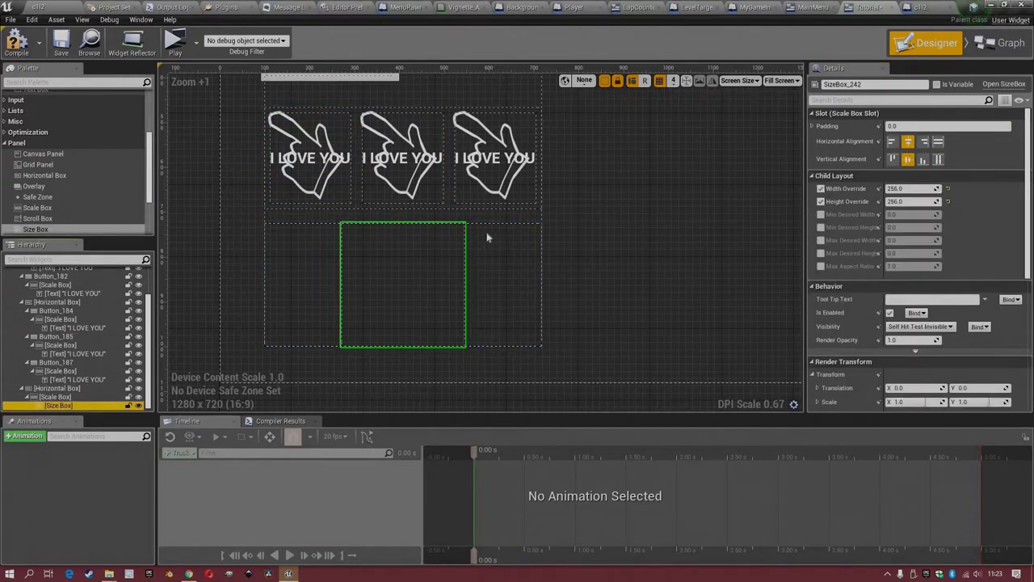
key(ctrl+v)
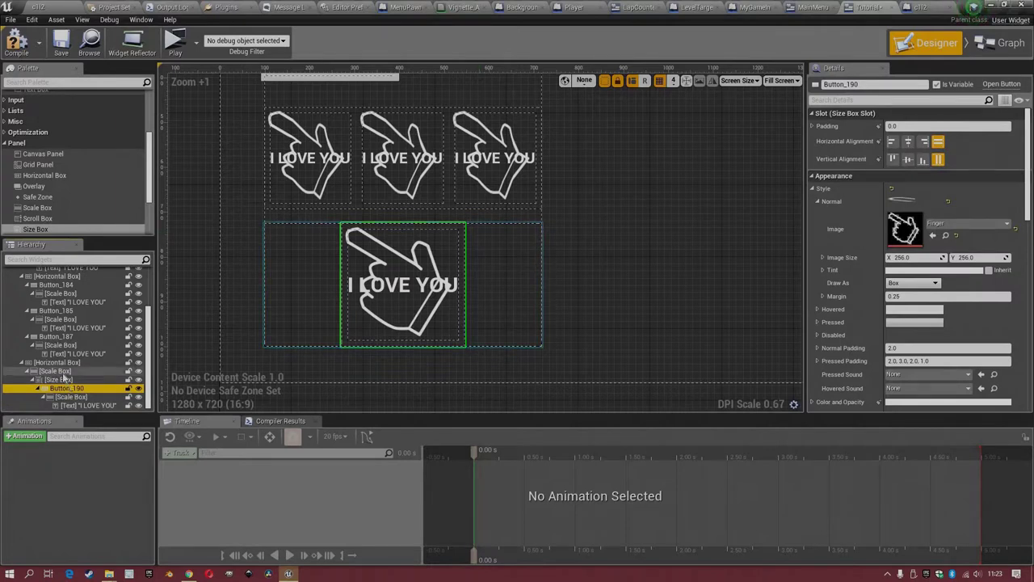
- Copy the lower row's Scale Box with its contents and paste it twice into the lower Horizontal Box
click(63, 372)
key(Up)
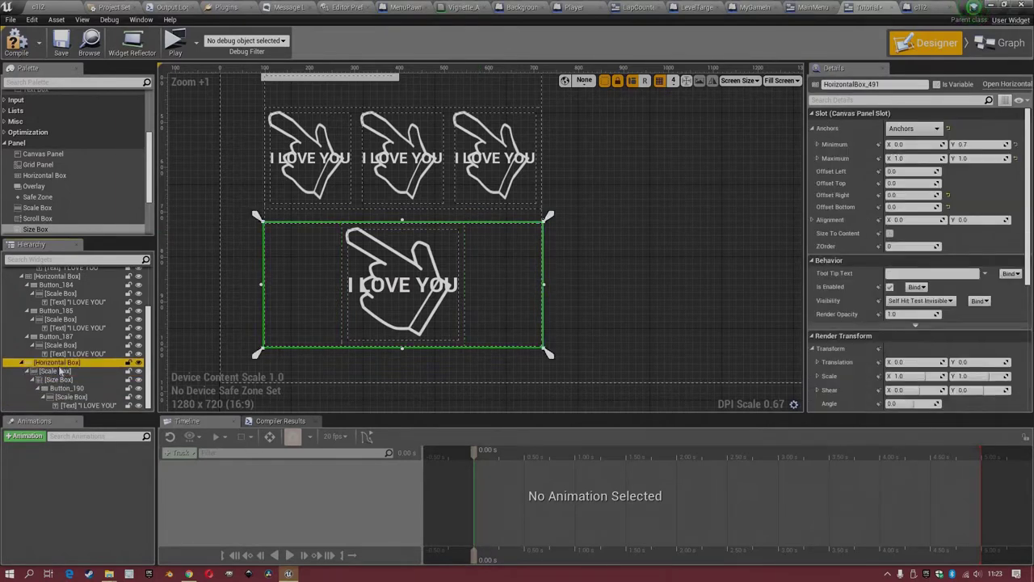
key(ctrl+v)
click(56, 321)
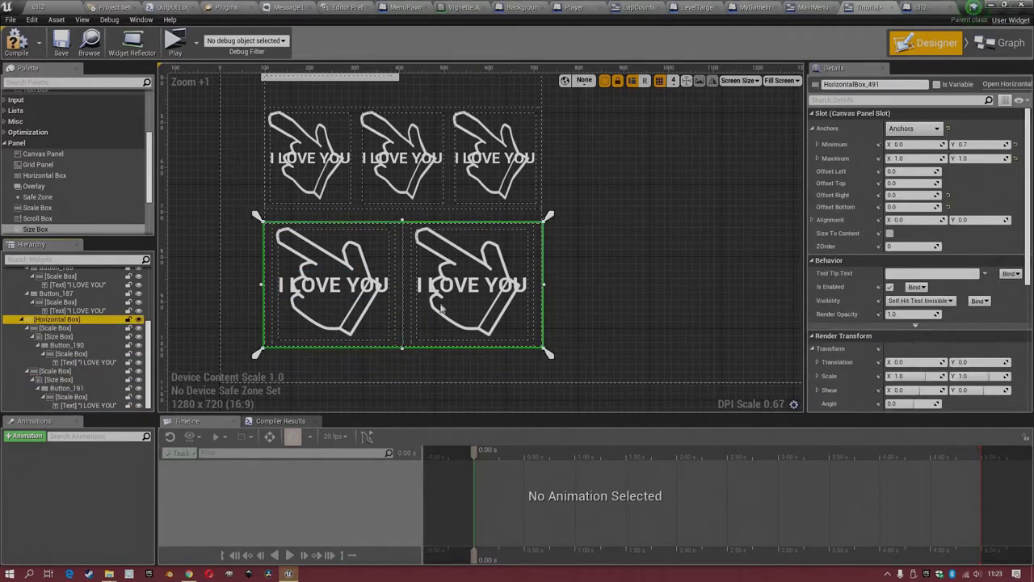
key(ctrl+v)
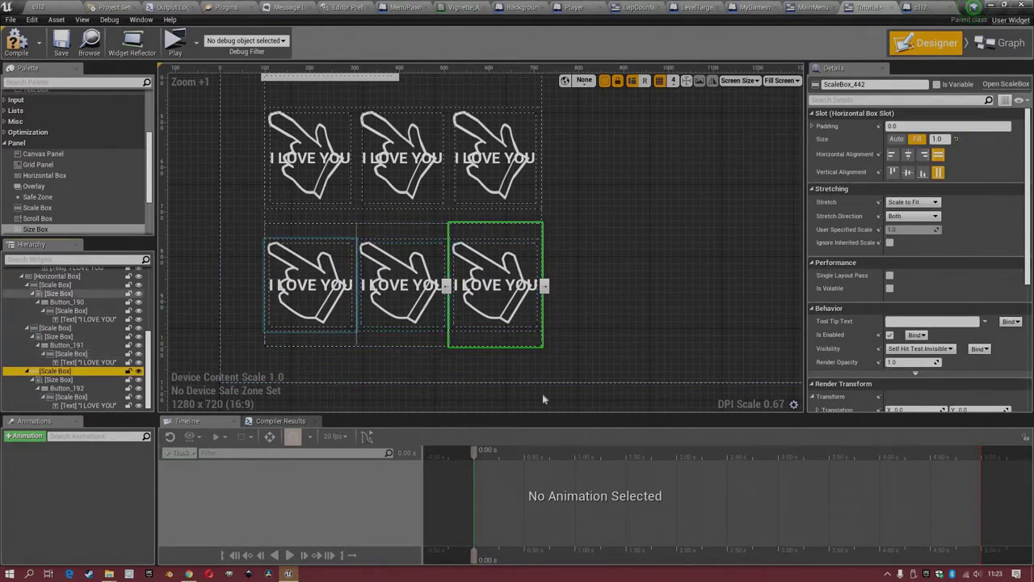
- Try raising the lower Horizontal Box's bottom anchors to check how its three buttons scale
click(553, 361)
drag(551, 356, 548, 309)
scroll(513, 227, down, 4)
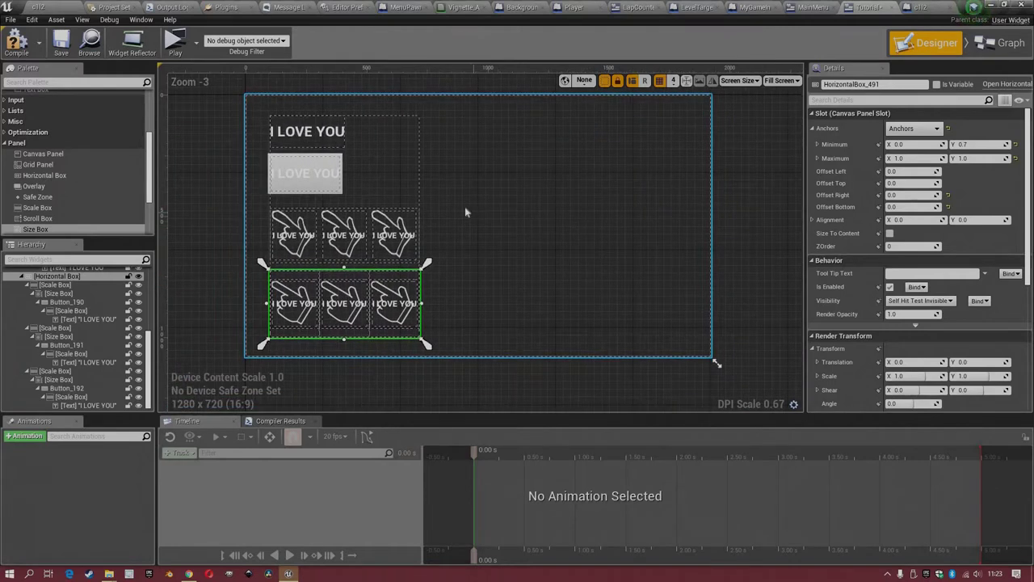
- Run the game preview to check both rows of hand buttons, and close it
click(175, 44)
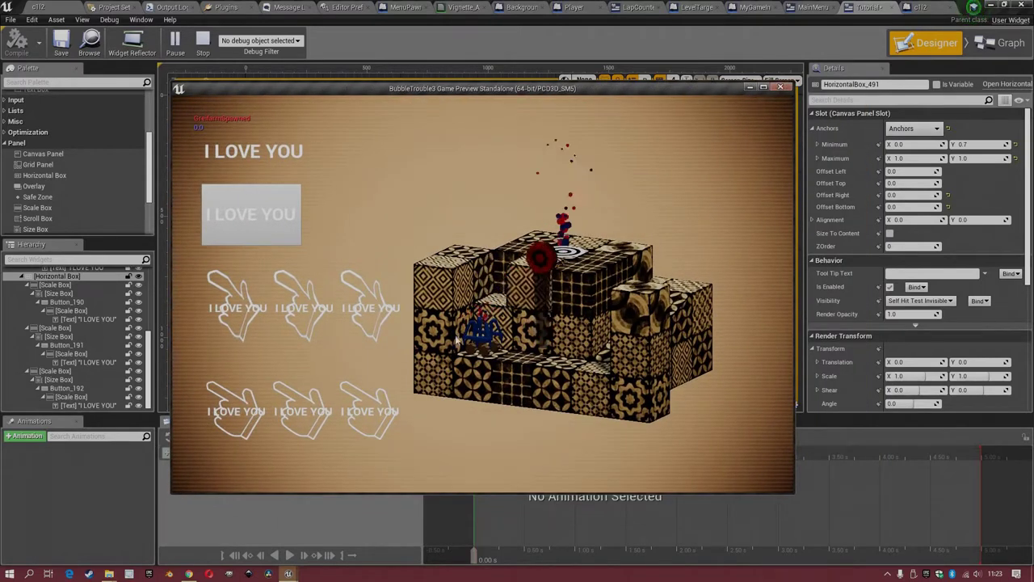
click(781, 88)
- Add a widget animation named Init
right_drag(525, 254, 453, 256)
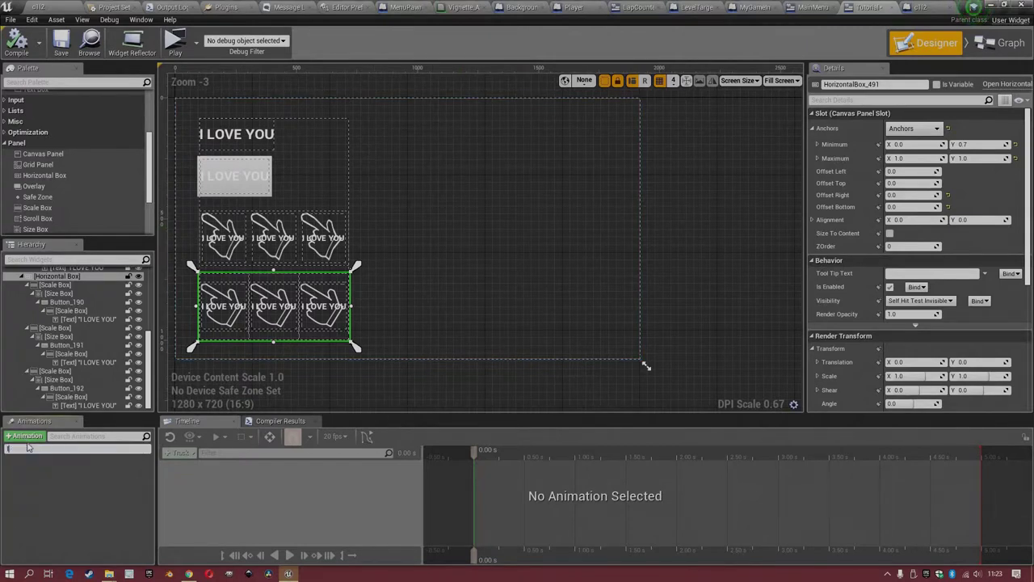
click(42, 449)
scroll(453, 258, down, 1)
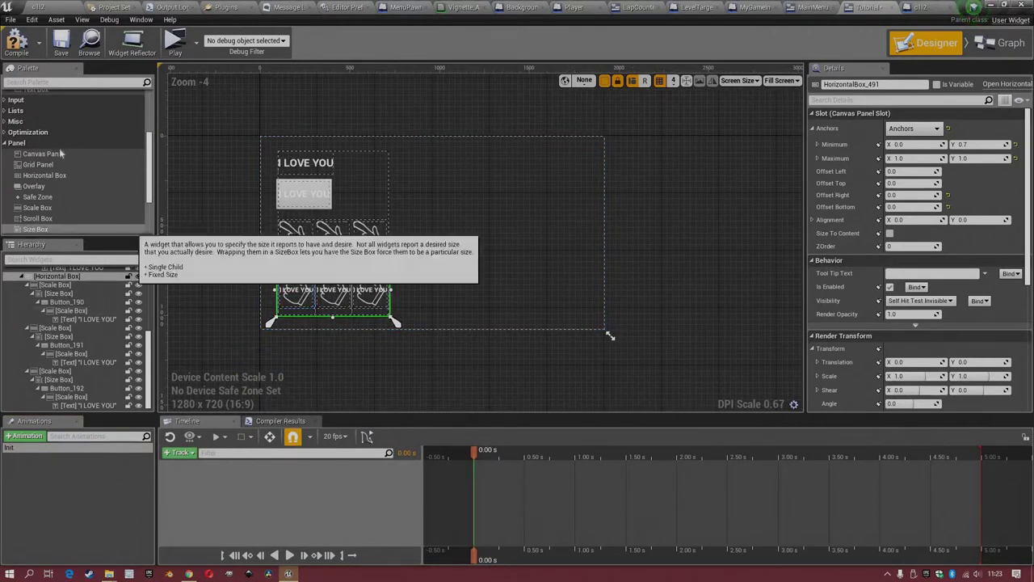
- Add a Button directly under the root Canvas Panel in the widget hierarchy
scroll(65, 129, up, 4)
scroll(64, 130, up, 1)
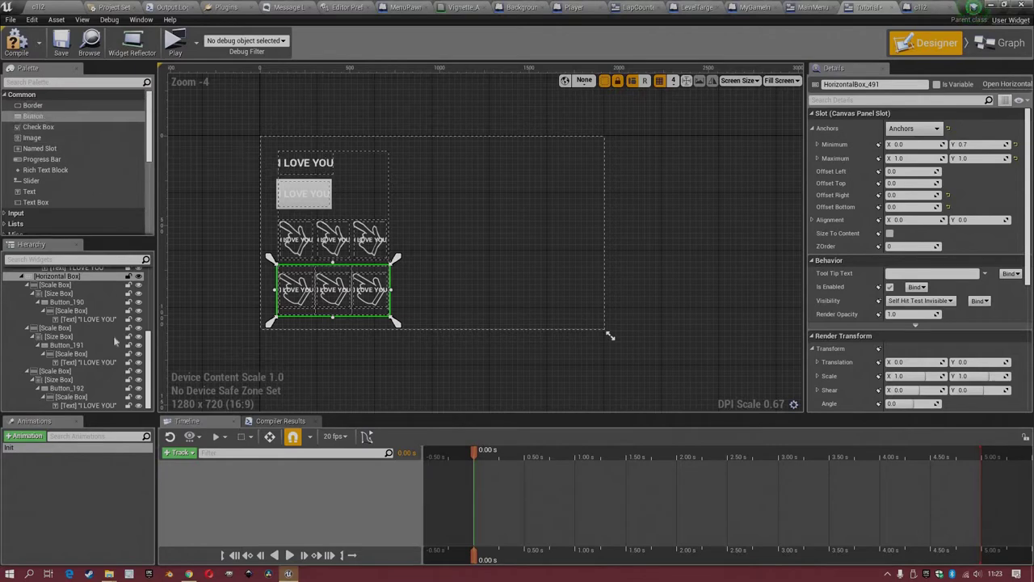
drag(58, 119, 80, 275)
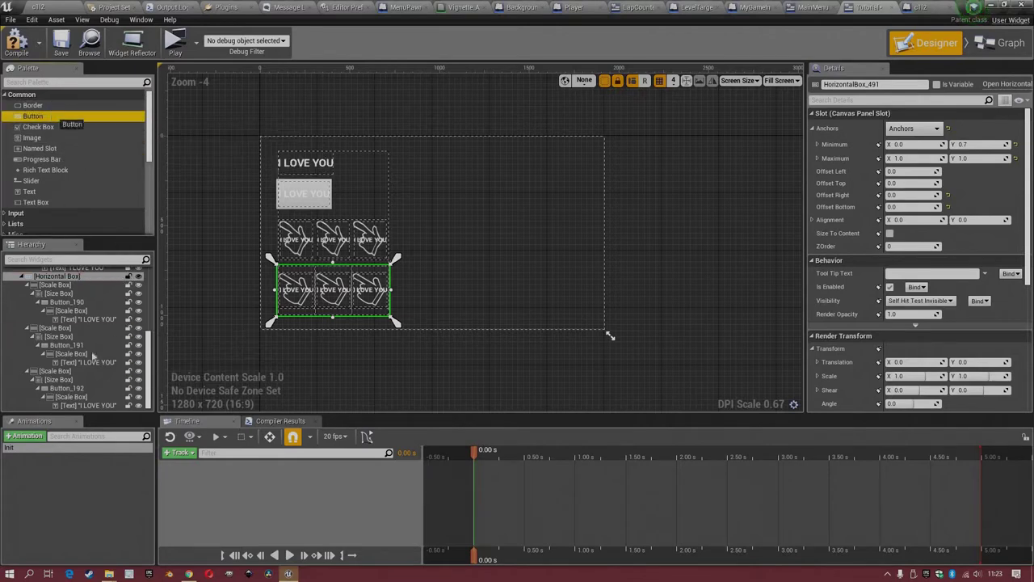
scroll(18, 295, up, 5)
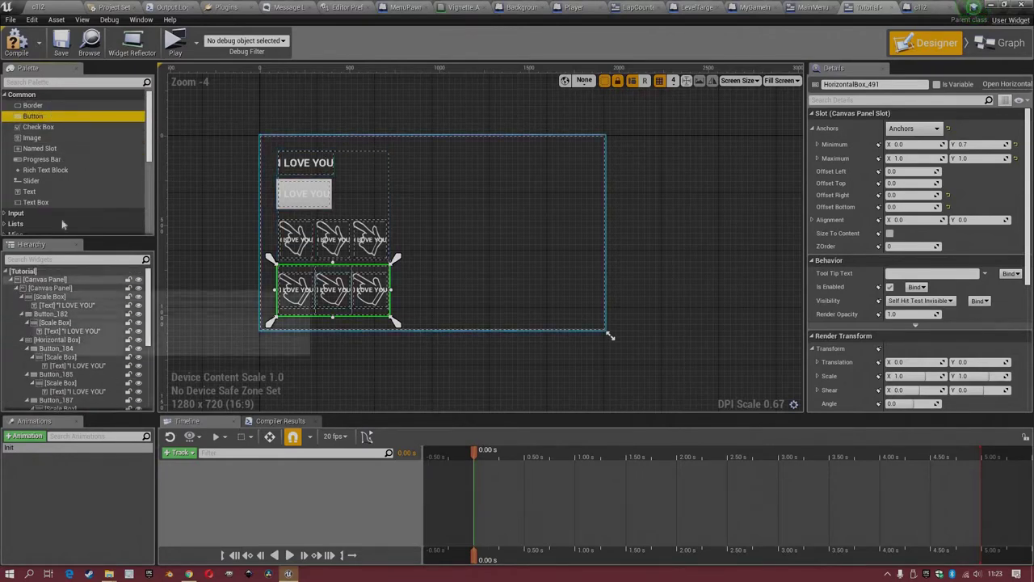
drag(33, 116, 42, 299)
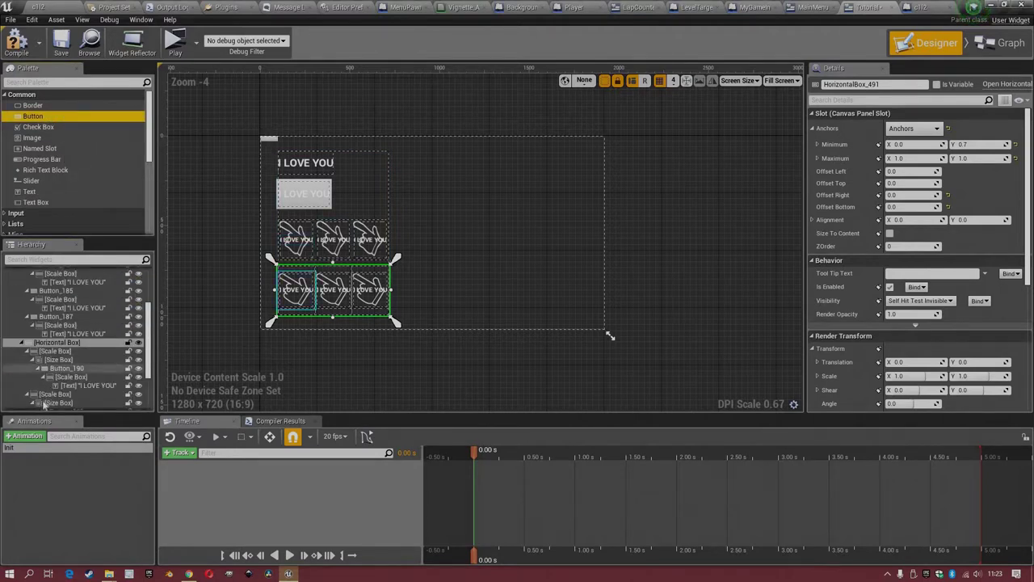
scroll(49, 383, down, 3)
- Give the new button stretch anchors with zero offsets, covering the empty canvas area beside the hand rows from about 0.42, 0.075 to 0.953, 0.9
click(270, 137)
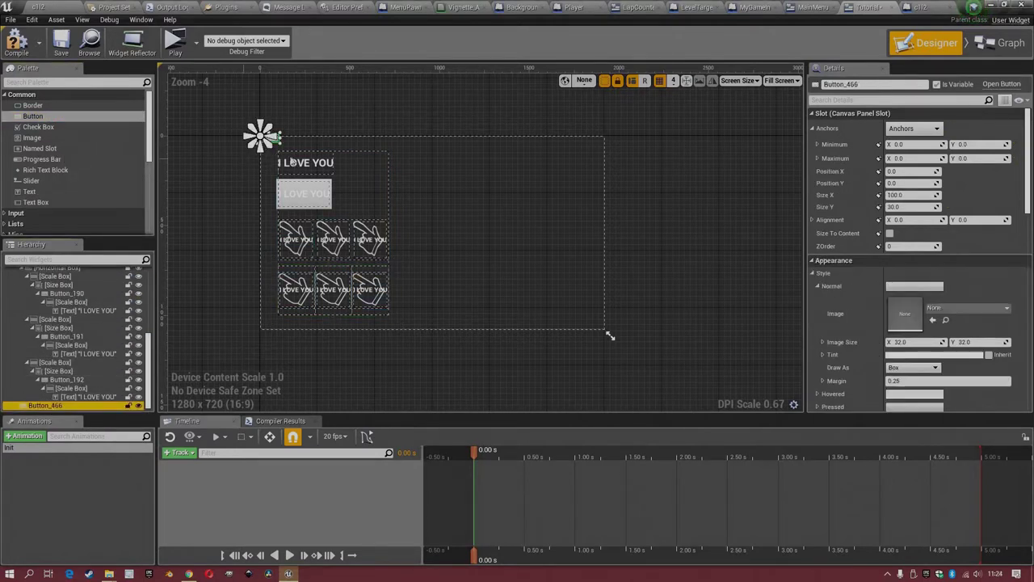
ctrl+drag(269, 143, 929, 451)
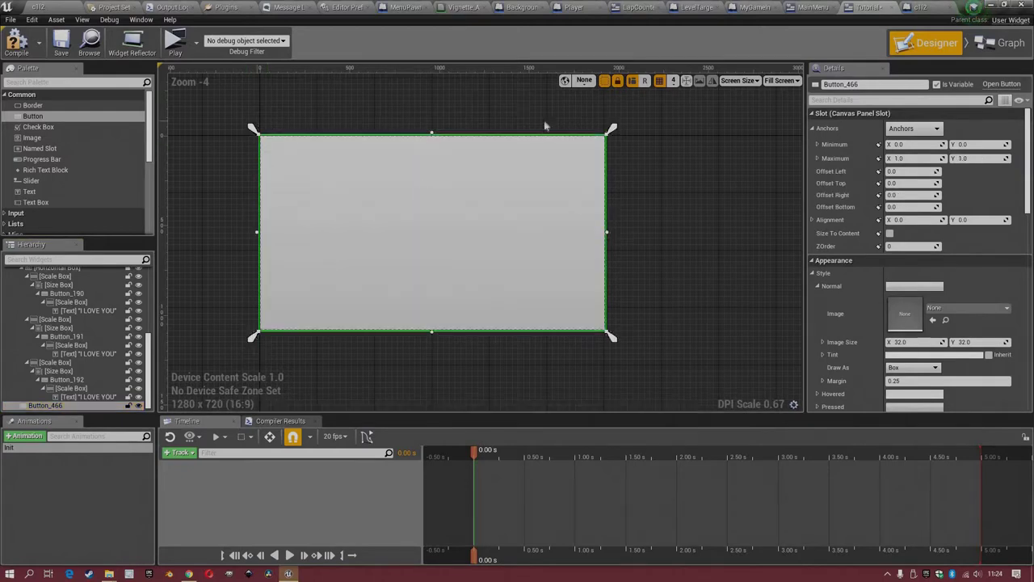
drag(253, 130, 387, 166)
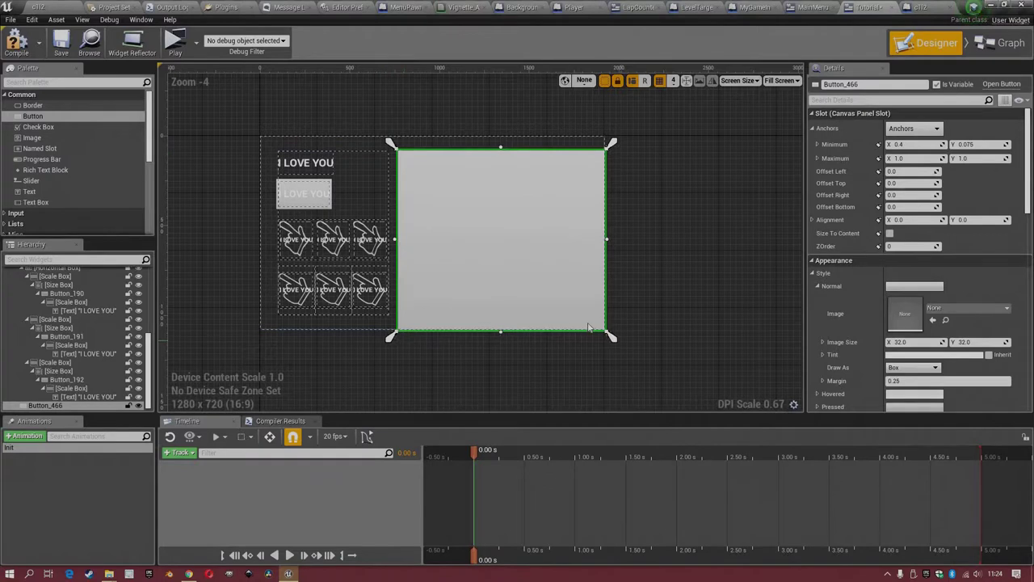
drag(612, 336, 597, 322)
drag(398, 327, 398, 317)
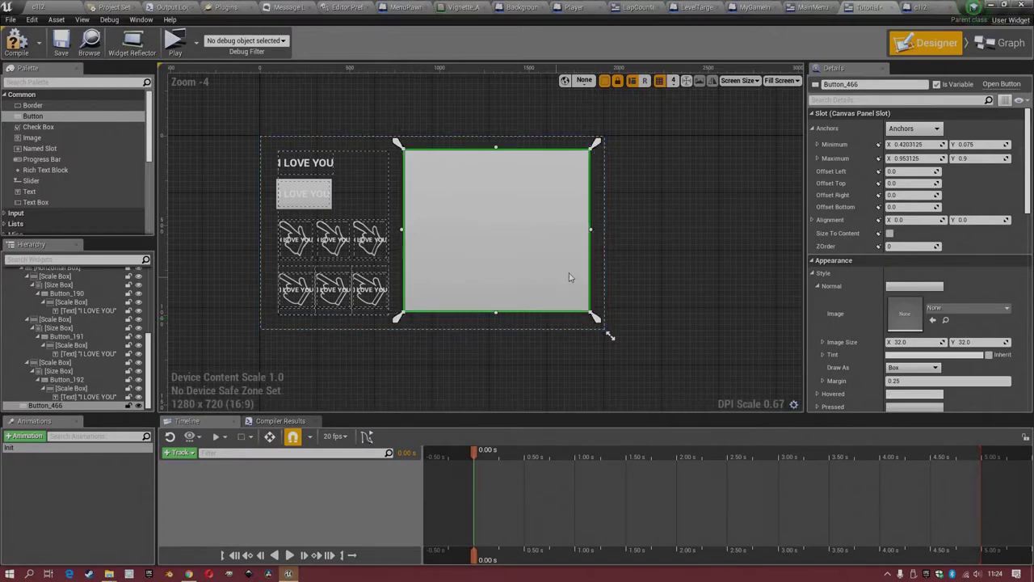
- Rename the Init animation as ButtonAppear
click(25, 450)
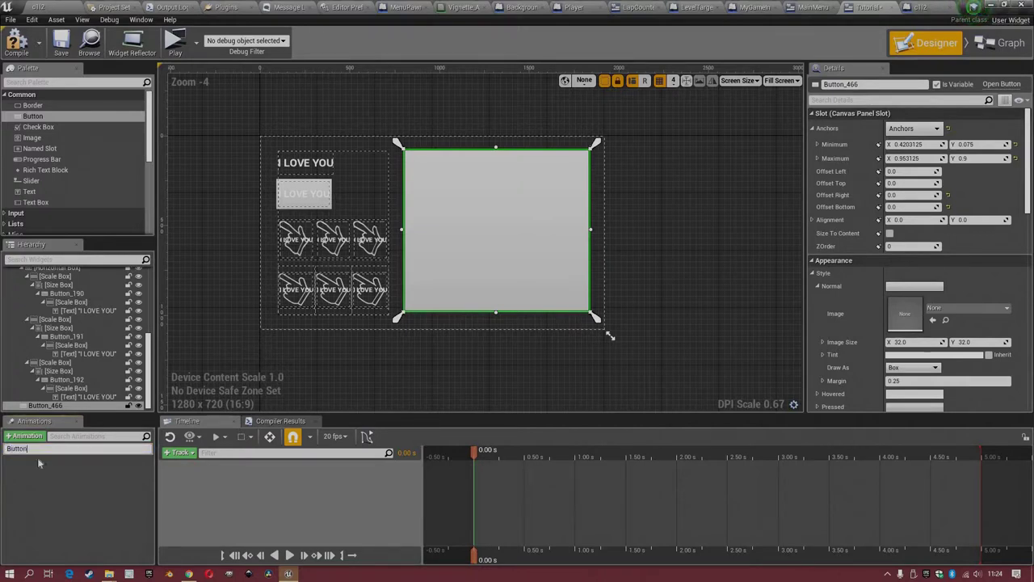
text(ppear)
key(Return)
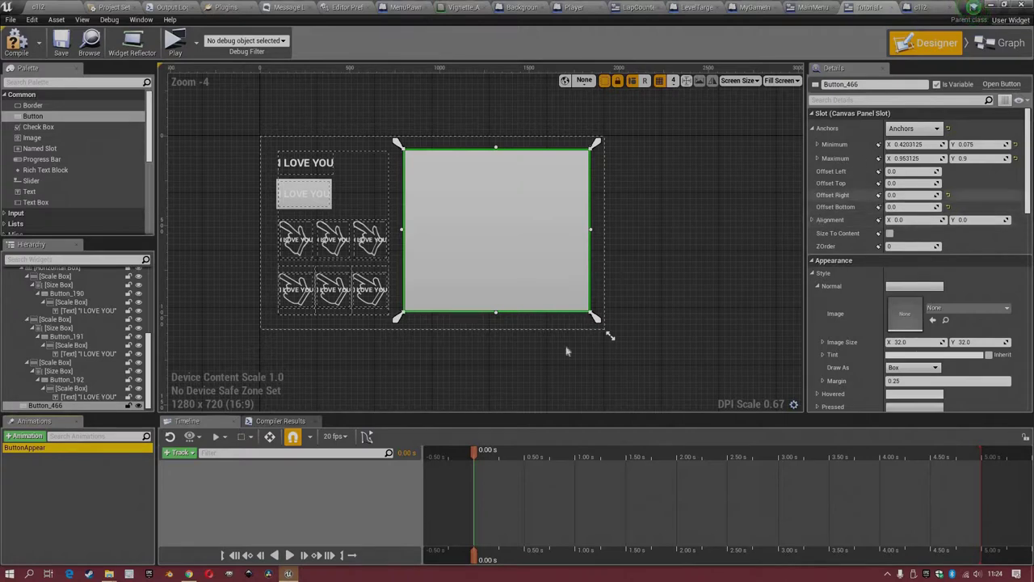
- Move the large button off the canvas with an X translation of 1137 and add a transform key at 0.00 s
scroll(913, 234, down, 10)
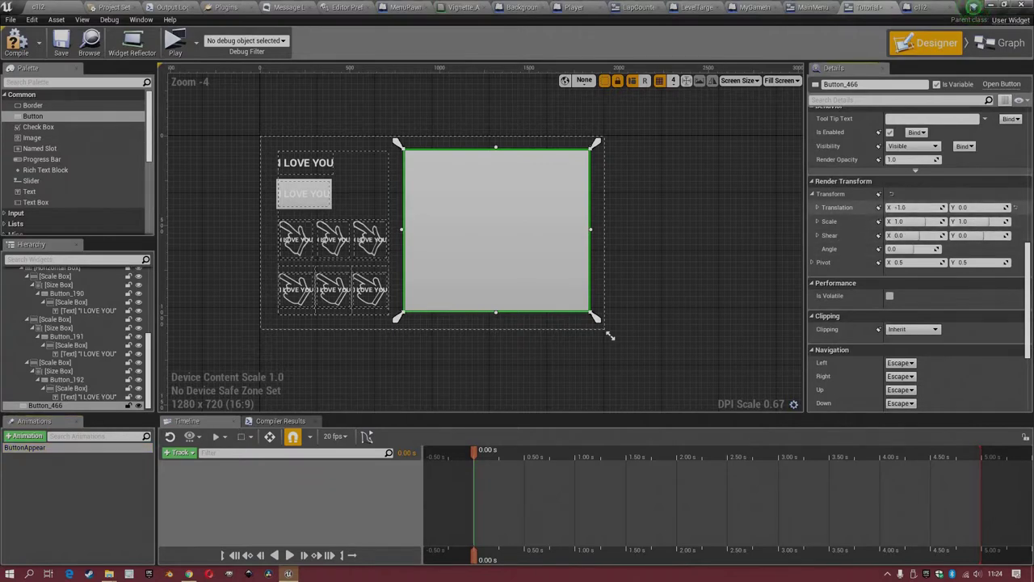
mouse_move(915, 207)
mouse_down()
mouse_move(896, 208)
mouse_move(934, 207)
mouse_move(873, 208)
mouse_move(895, 207)
mouse_up()
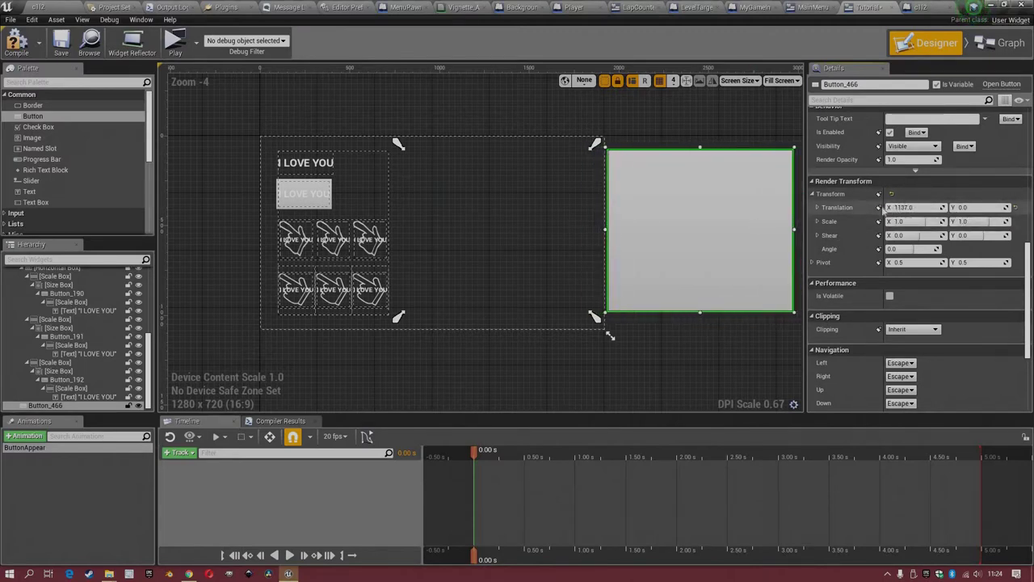
click(879, 208)
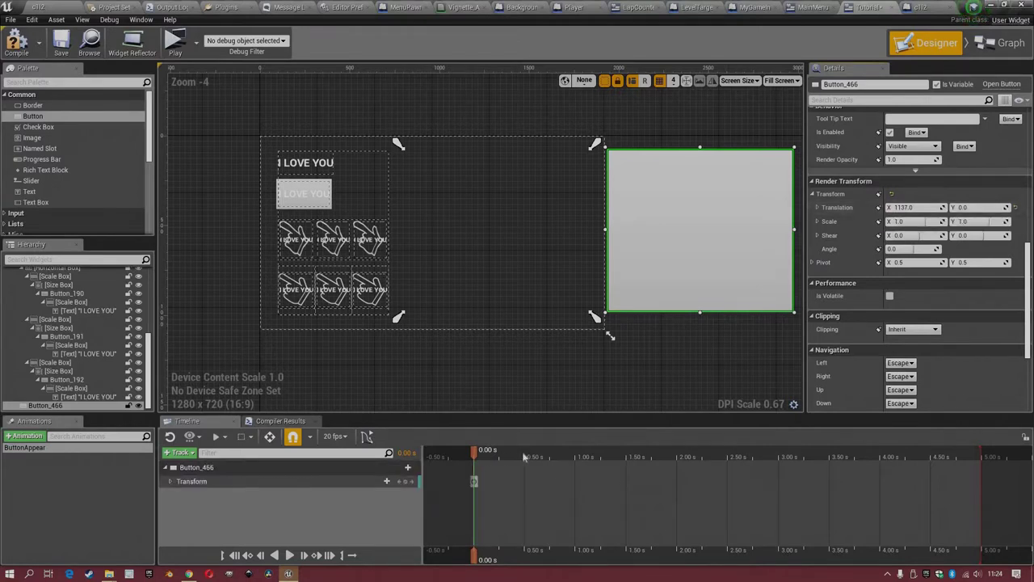
- Key the large button's X translation at 0 at 0.50 s and return the timeline to 0.00 s
click(517, 457)
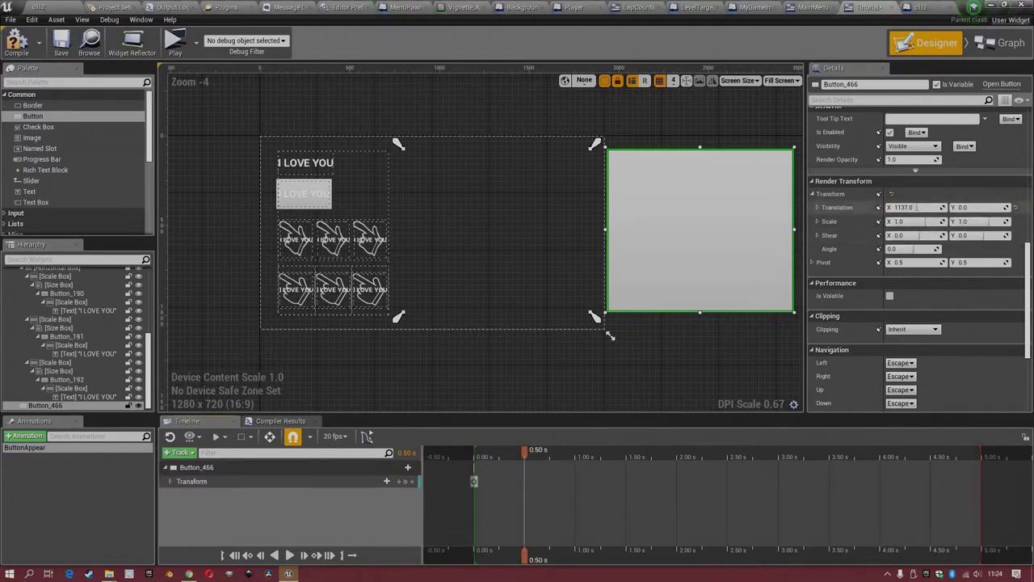
click(881, 208)
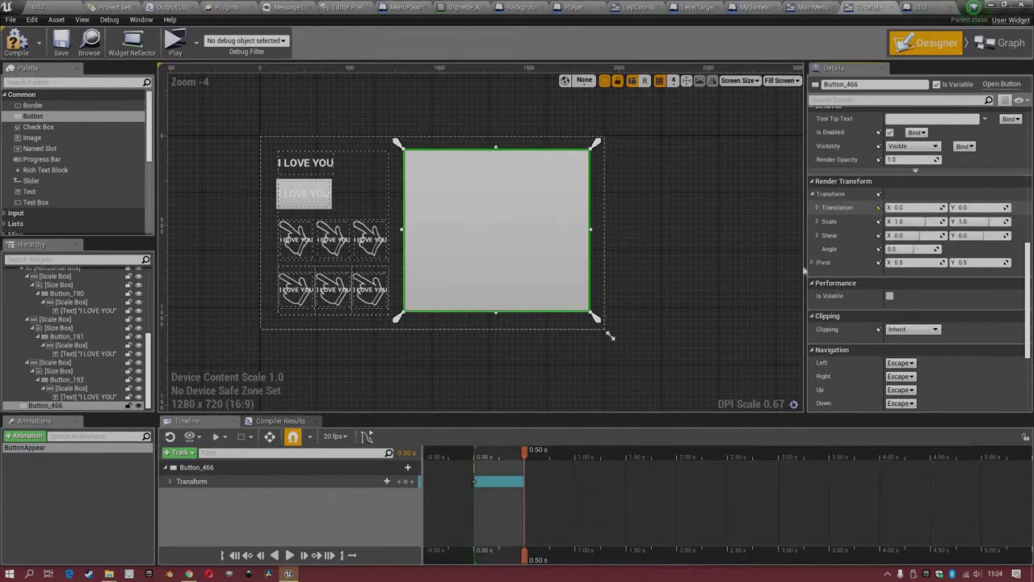
click(479, 457)
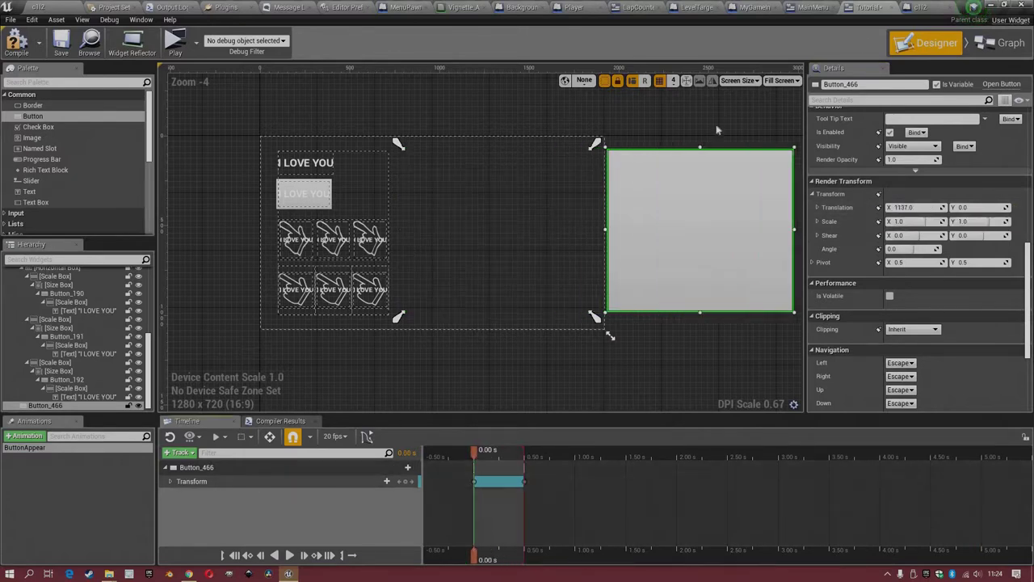
- Add a Play Animation node wired from Event Construct in the widget's Event Graph
click(1002, 42)
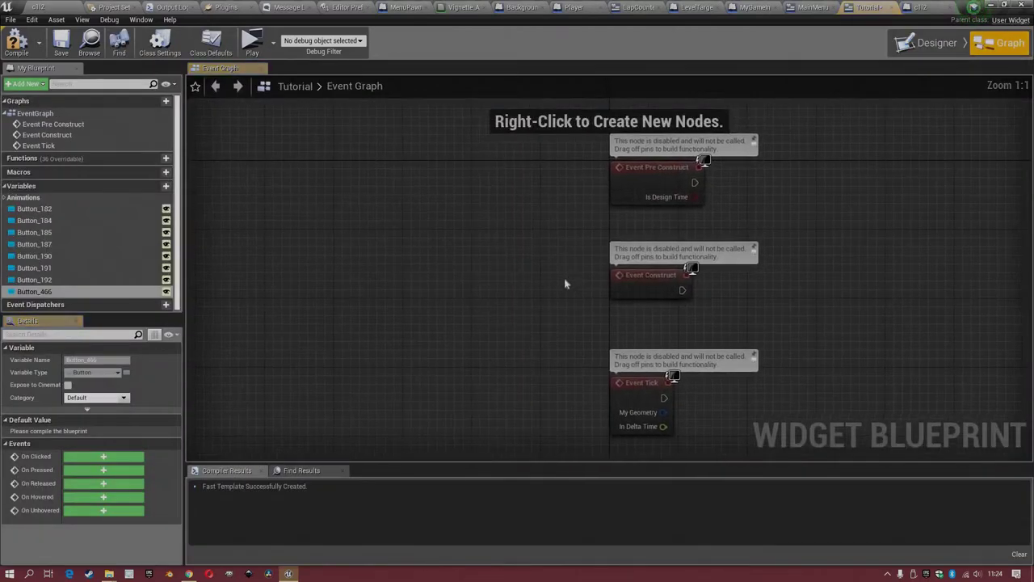
drag(527, 291, 810, 270)
text(play an)
key(Return)
- Place the ButtonAppear animation variable and connect it to the Play Animation node's In Animation input
click(79, 196)
double_click(73, 199)
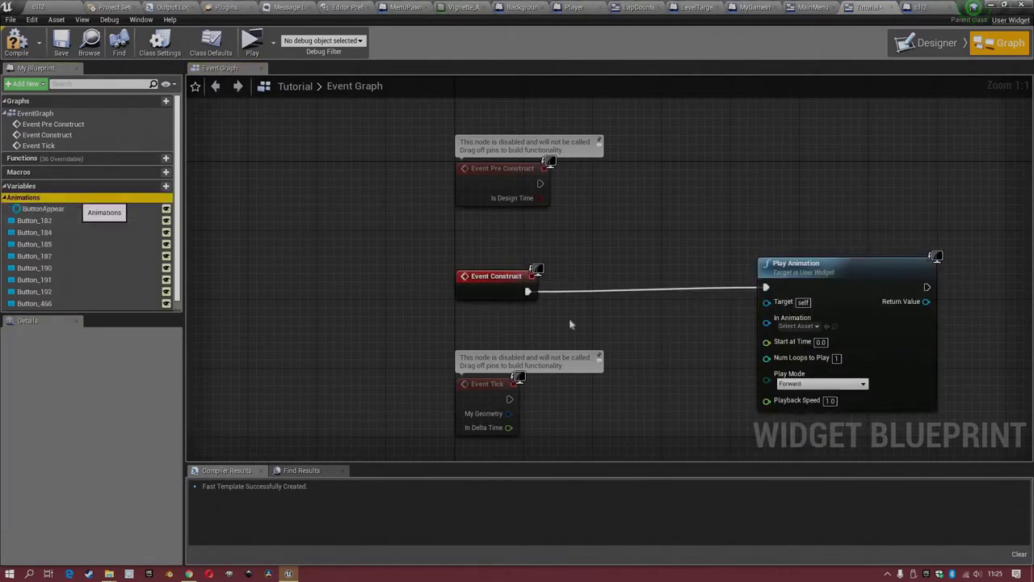
drag(53, 210, 792, 320)
drag(59, 210, 816, 323)
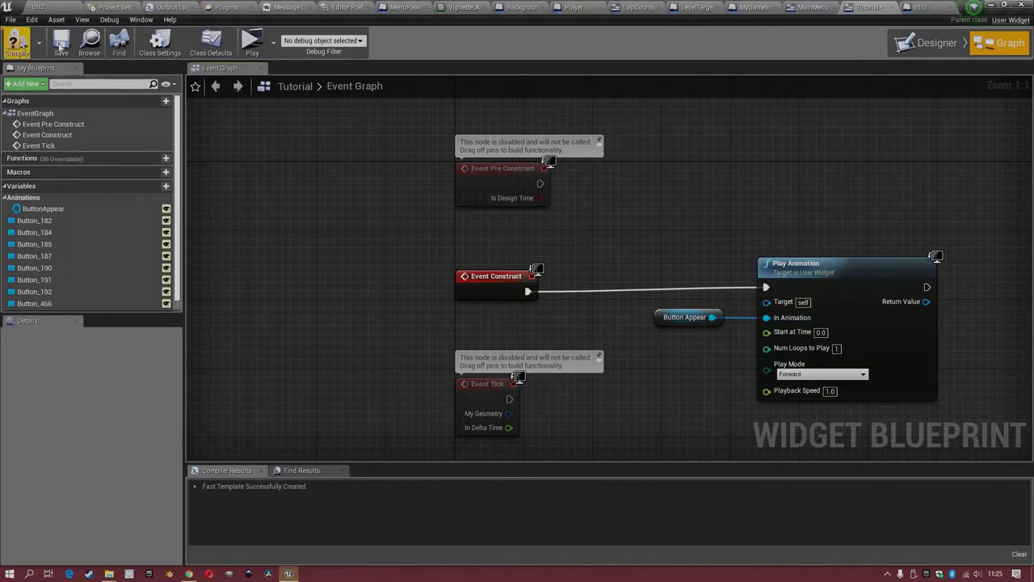
- Compile the Tutorial widget and run the game preview to watch the button animation
click(17, 40)
click(252, 40)
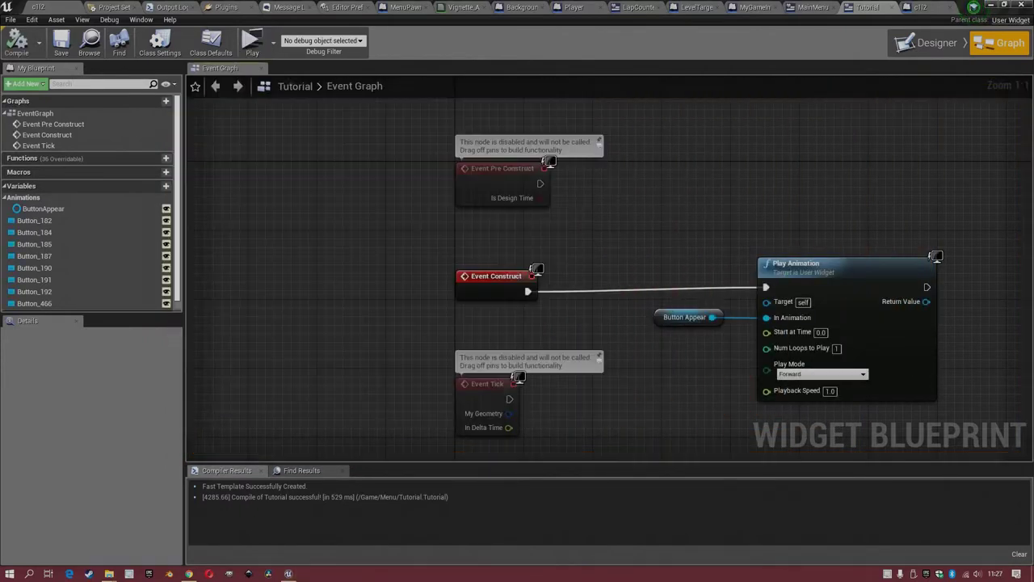
- Add a Delay node after Play Animation and set its duration to 1.0
scroll(538, 222, down, 2)
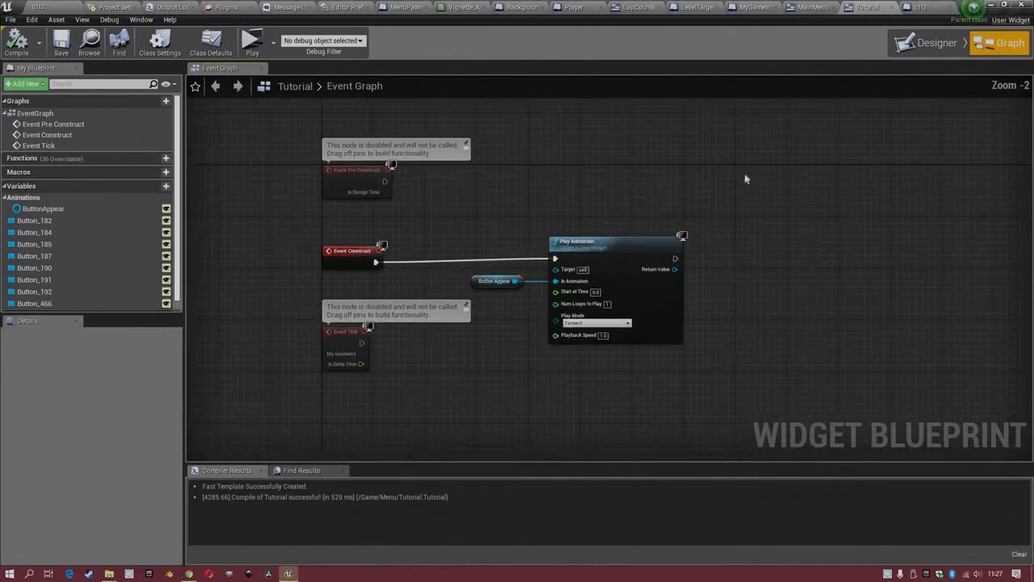
drag(619, 236, 667, 233)
text(delay)
key(Return)
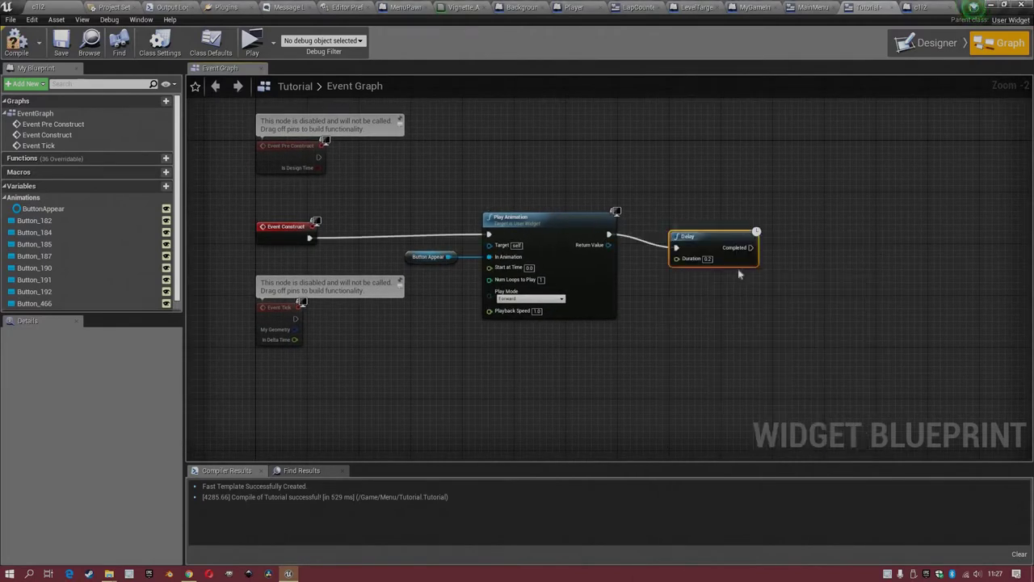
click(708, 259)
text(1)
key(Return)
- Duplicate the Play Animation and Button Appear nodes, run the copy after the Delay, and set its play mode to Reverse
drag(548, 294, 546, 296)
key(ctrl+c)
key(ctrl+v)
drag(750, 247, 863, 285)
click(905, 350)
click(898, 373)
- Compile and save the widget, and preview the animation in a resized game window before closing it
click(17, 43)
click(66, 44)
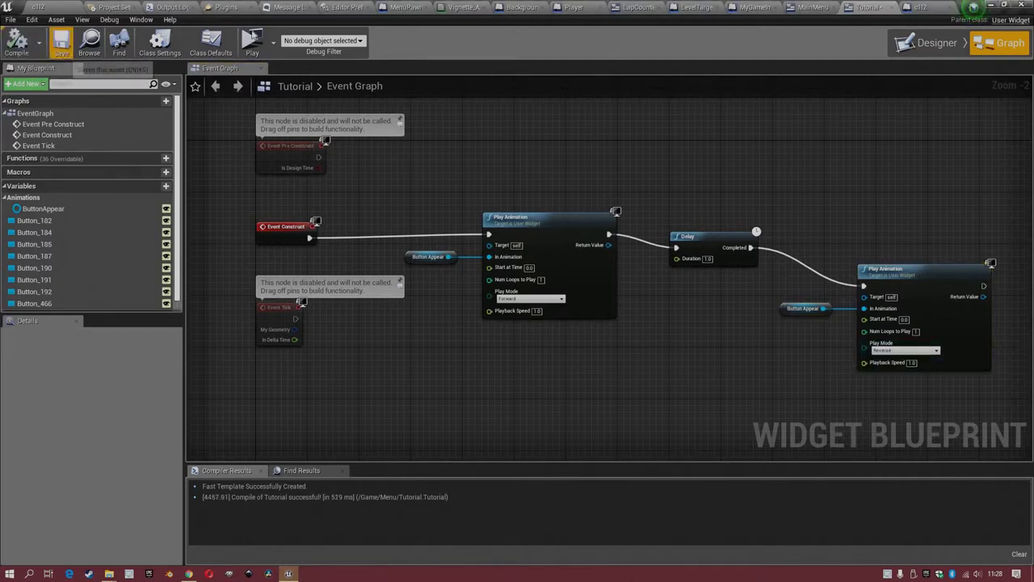
click(252, 47)
key(alt+p)
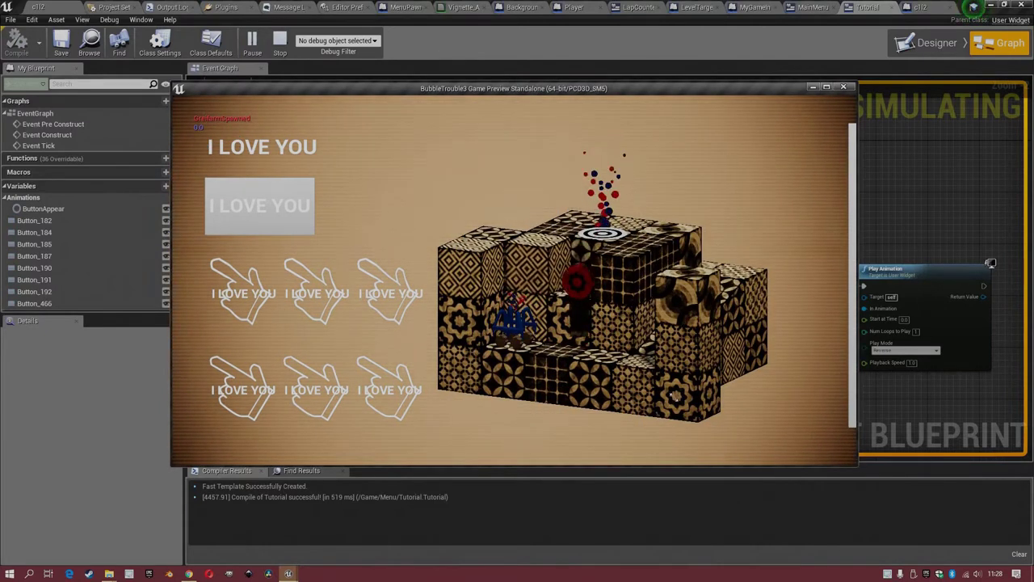
drag(857, 467, 938, 436)
click(924, 87)
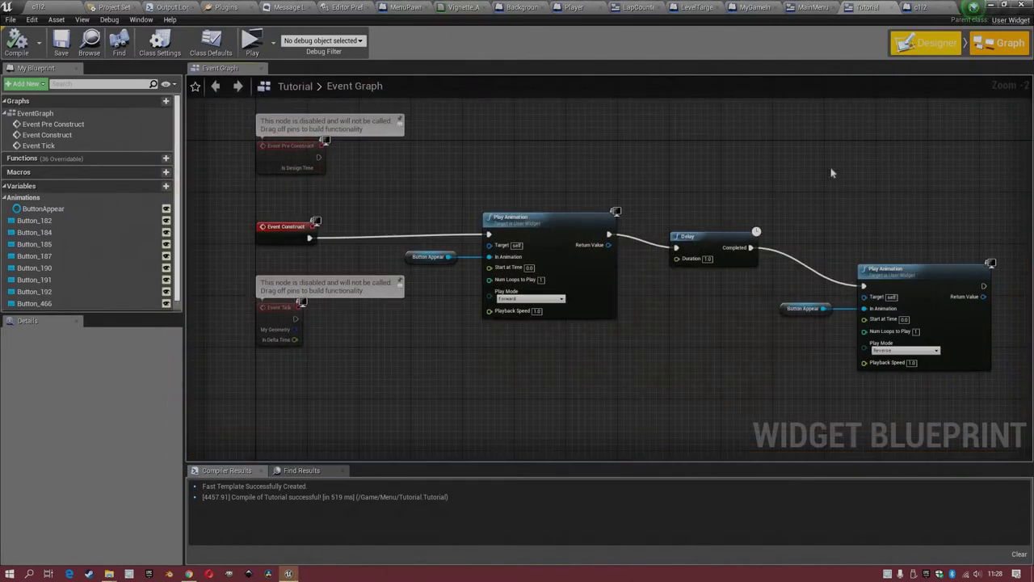
- Reset the large button's translation in the Designer and delete its Transform track from the ButtonAppear animation
click(929, 43)
scroll(535, 220, down, 2)
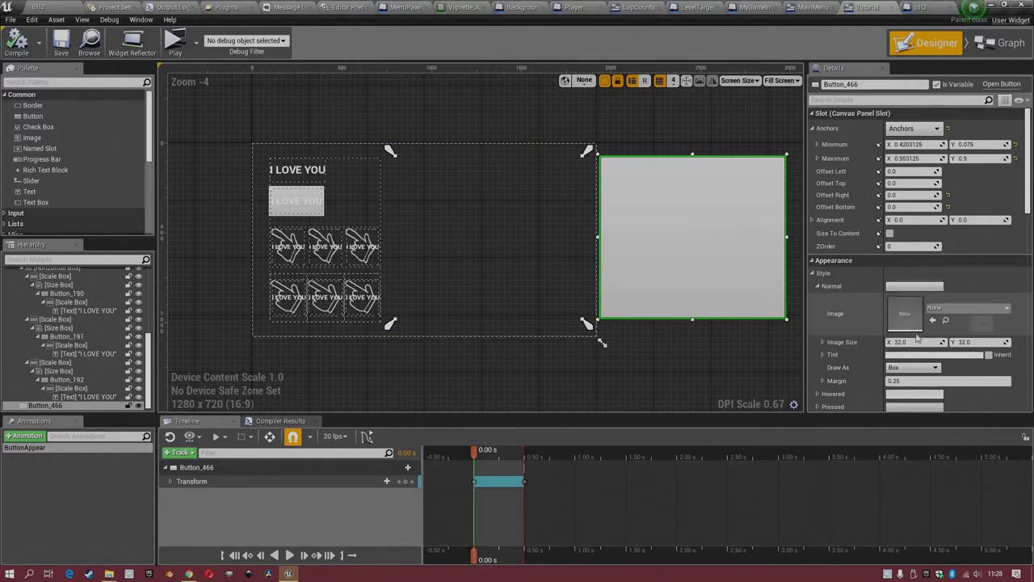
scroll(910, 332, down, 8)
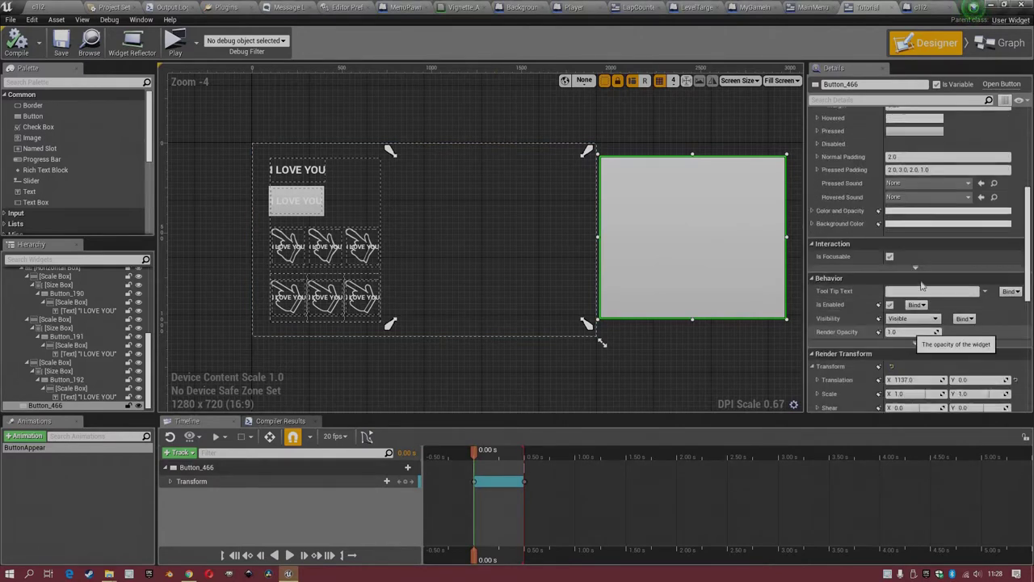
scroll(920, 293, up, 8)
scroll(905, 347, down, 9)
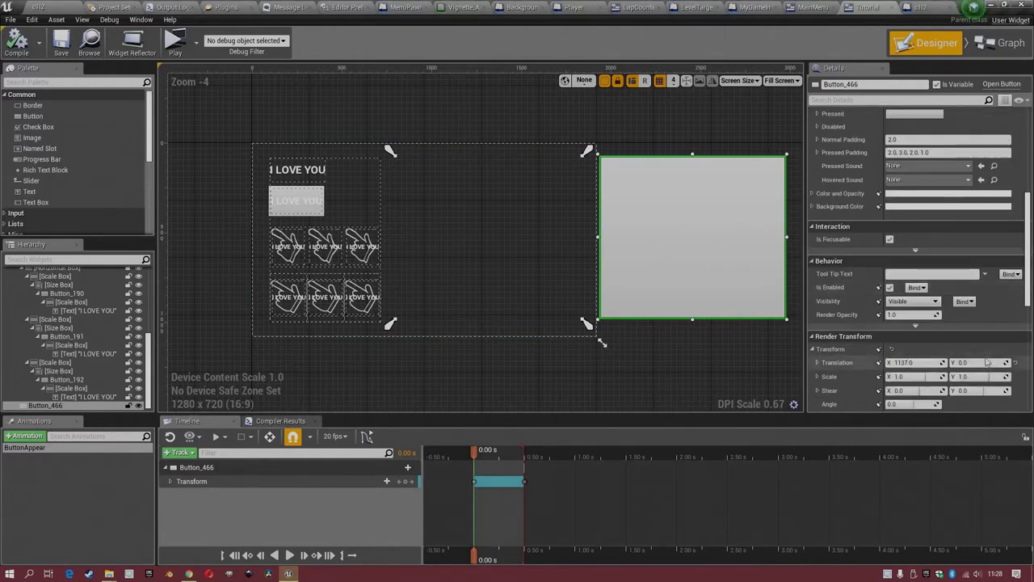
click(1017, 363)
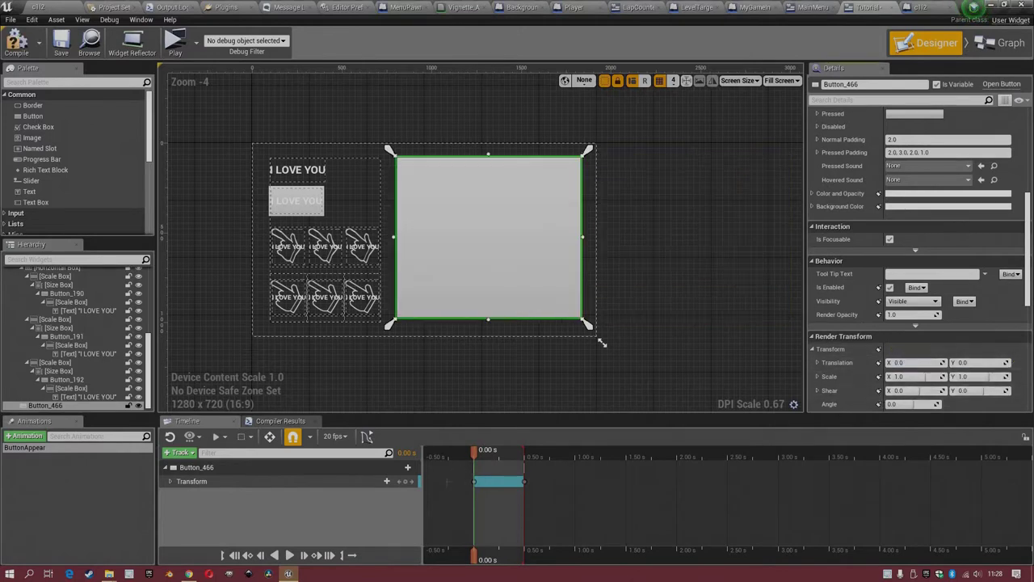
click(297, 481)
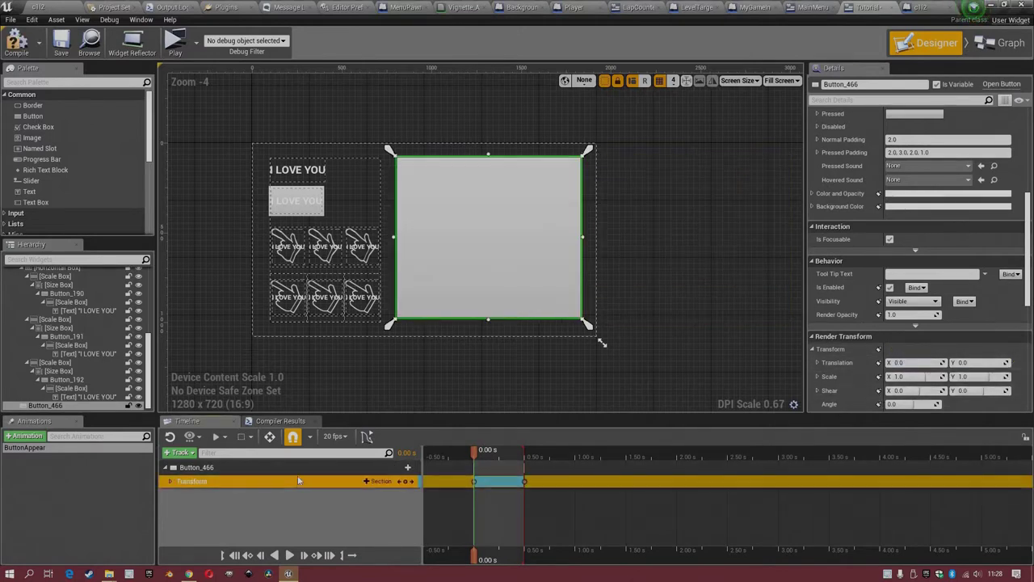
key(Delete)
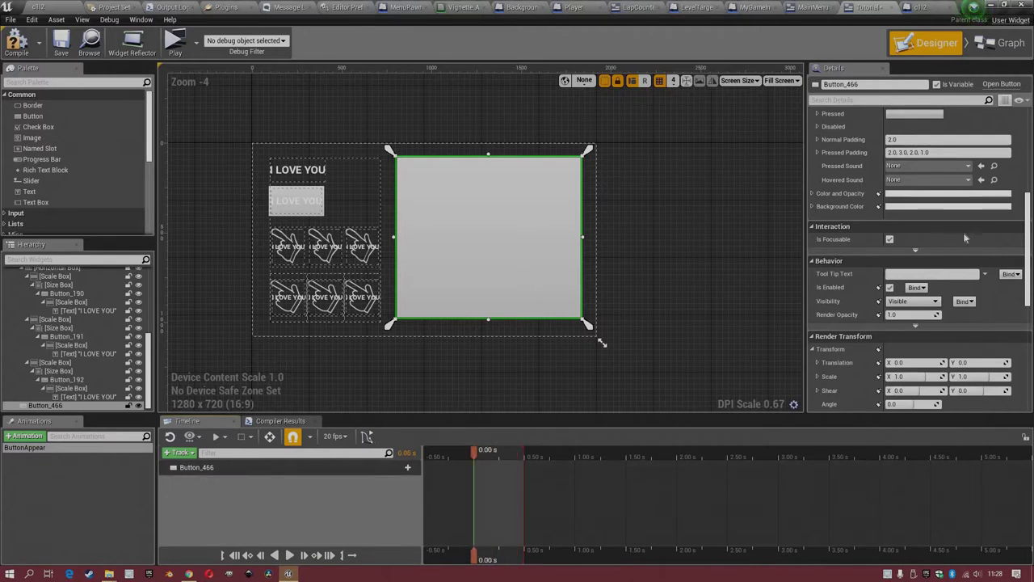
scroll(954, 223, up, 8)
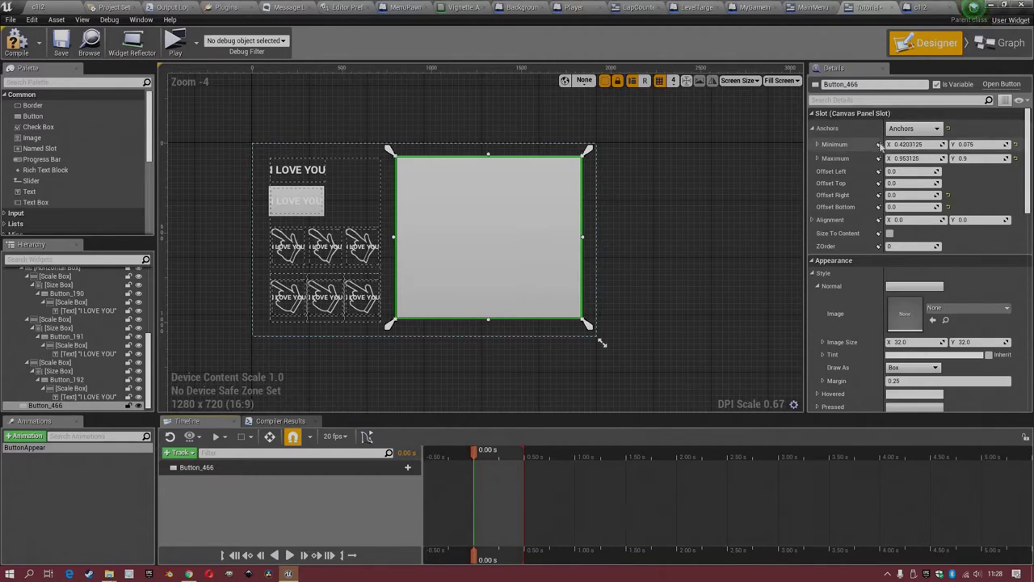
- Keyframe the large button's Minimum and Maximum anchors at 0.50 s in the ButtonAppear animation
click(523, 457)
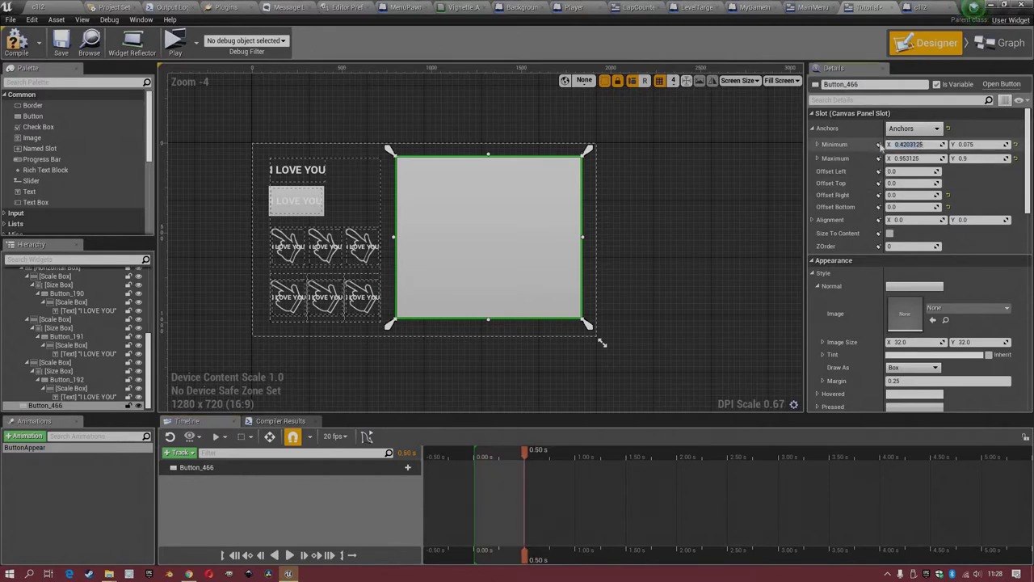
click(880, 145)
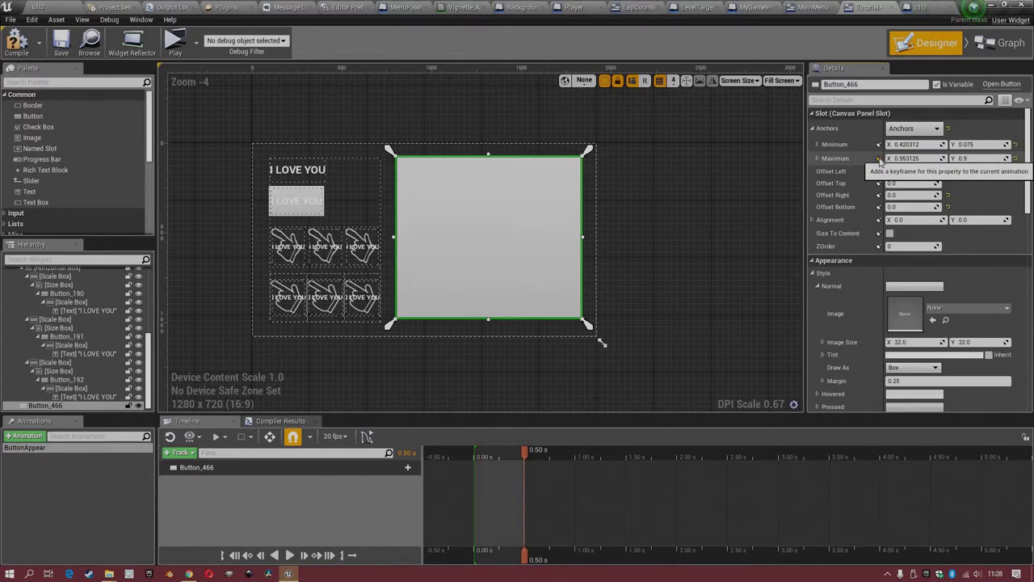
click(879, 159)
click(880, 144)
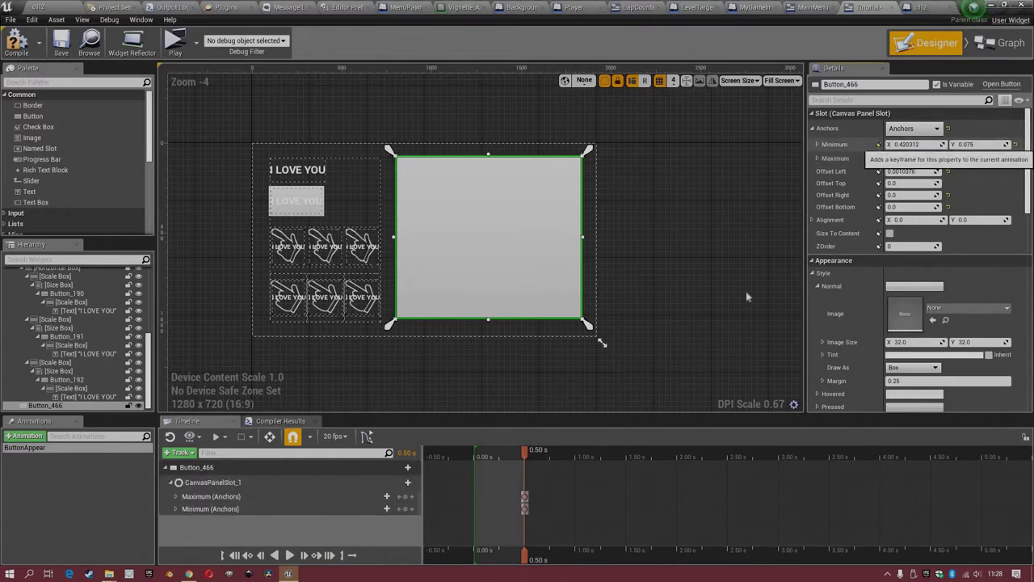
- At 0.00 s, move the large button's Maximum anchors to X 1.0, Y about 0.911 and keyframe them
drag(525, 453, 474, 453)
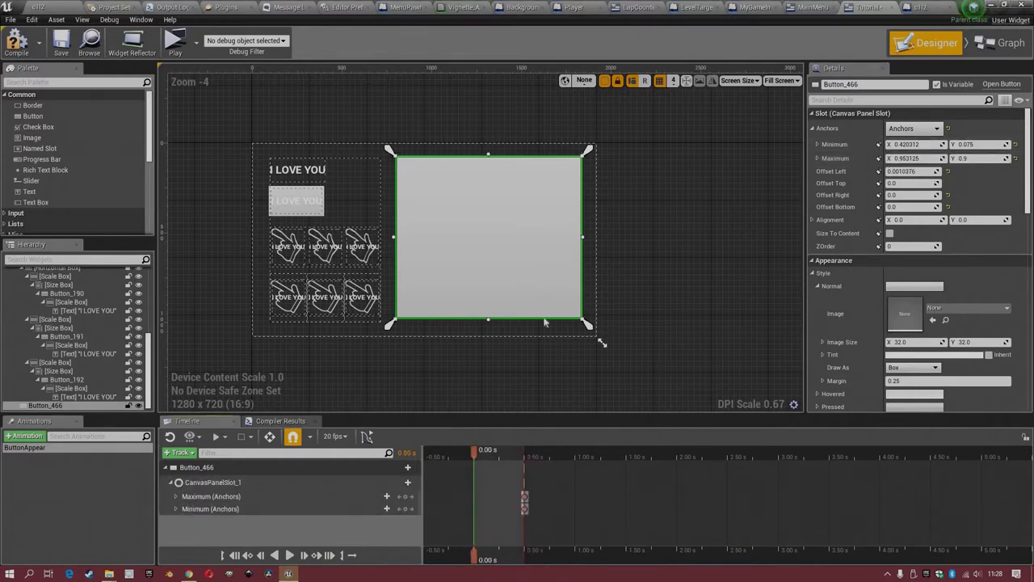
drag(589, 325, 616, 328)
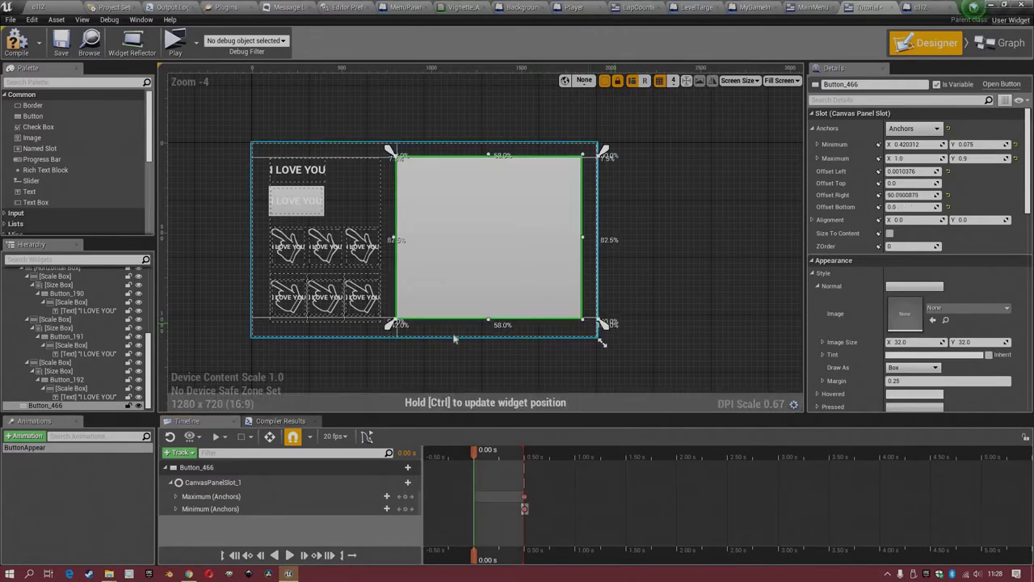
drag(454, 340, 454, 342)
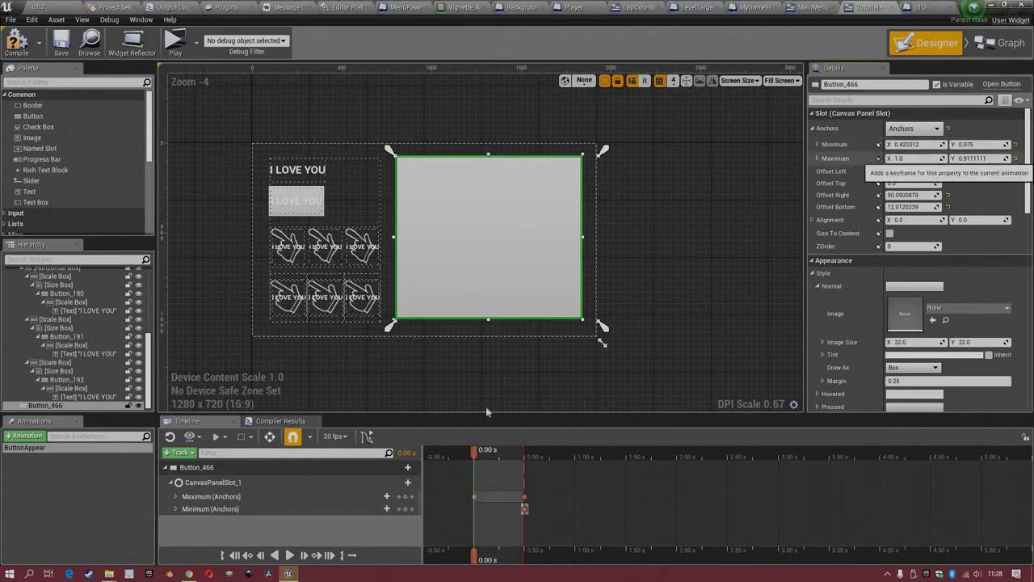
- At 0.00 s, move the large button's Minimum anchors to X 1.0, Y about 0.061 and keyframe them
drag(517, 454, 477, 457)
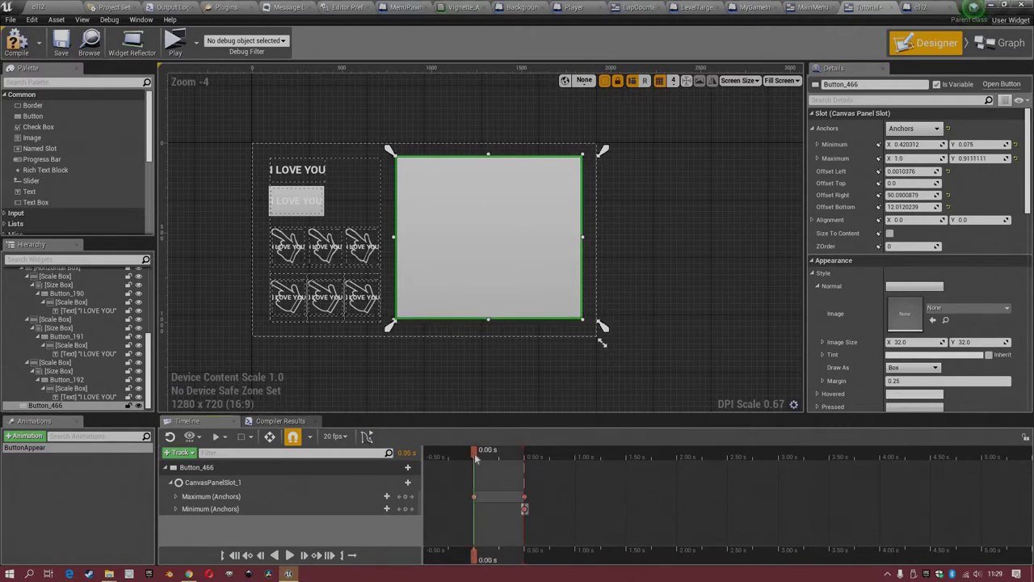
drag(551, 455, 477, 461)
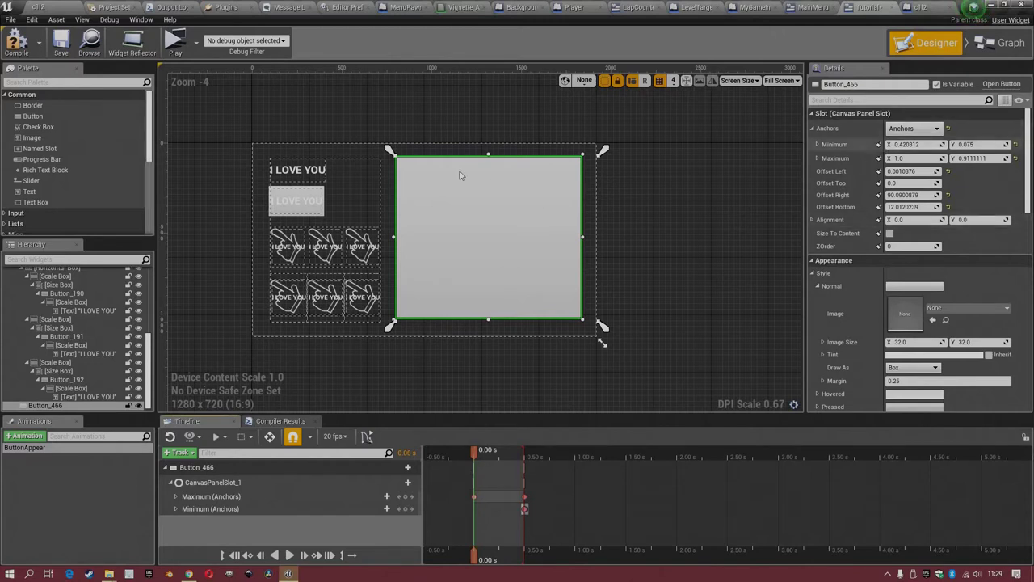
drag(391, 154, 597, 146)
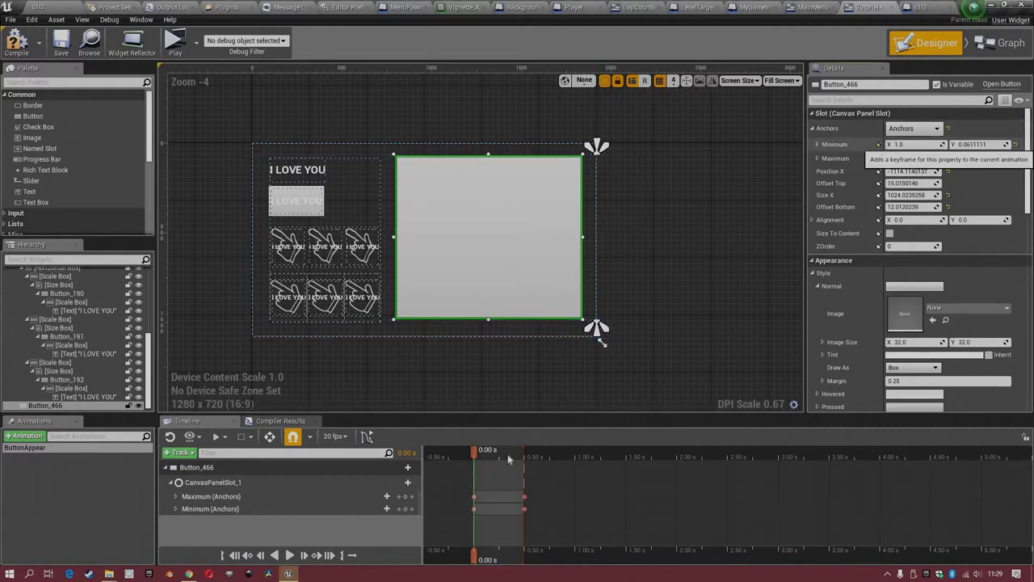
- Scrub through the ButtonAppear animation to check the large button's movement, and deselect the animation
click(463, 457)
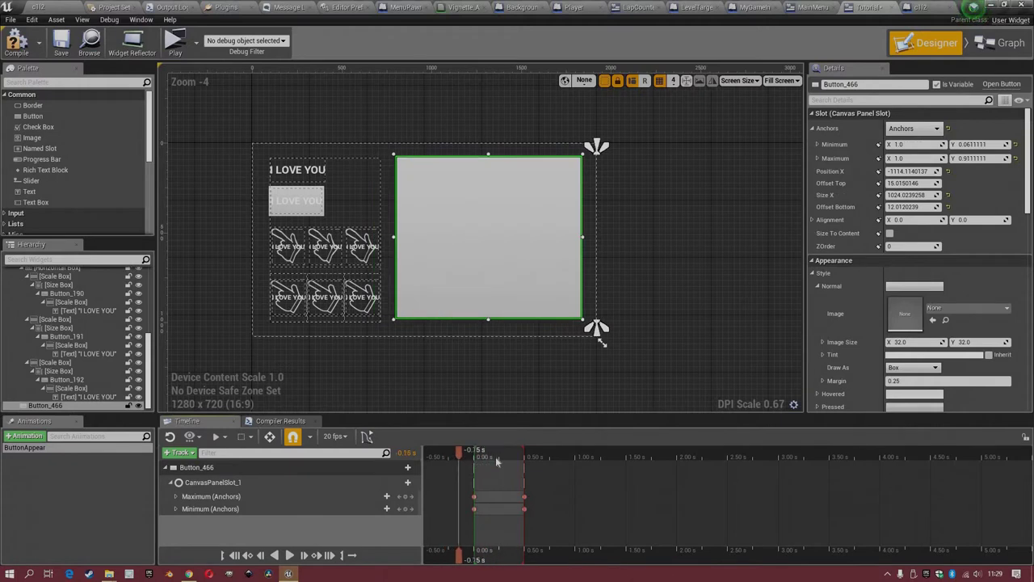
mouse_move(495, 457)
mouse_down()
mouse_move(477, 457)
mouse_move(523, 459)
mouse_move(466, 471)
mouse_move(484, 469)
mouse_up()
key(space)
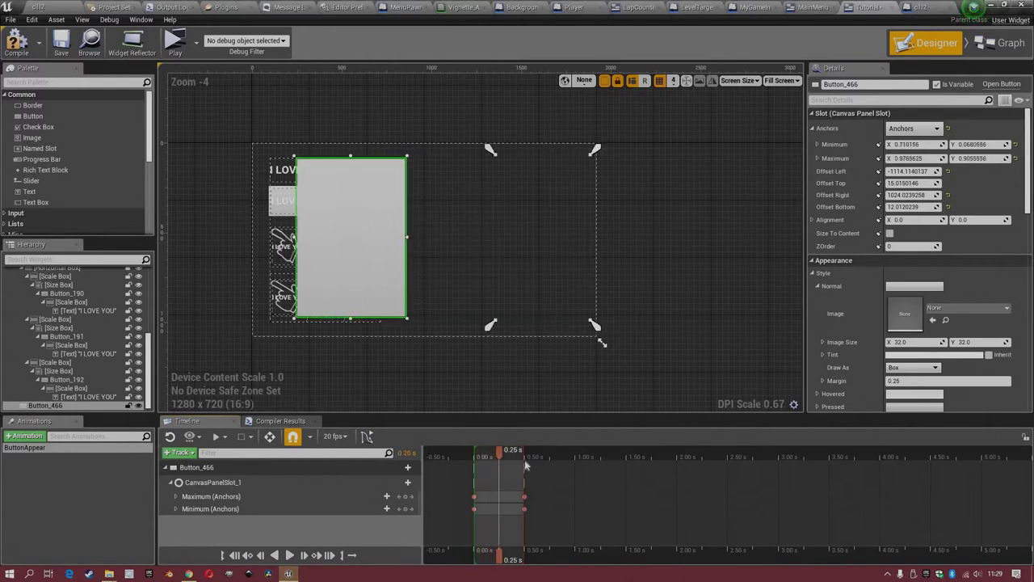
key(ctrl+z)
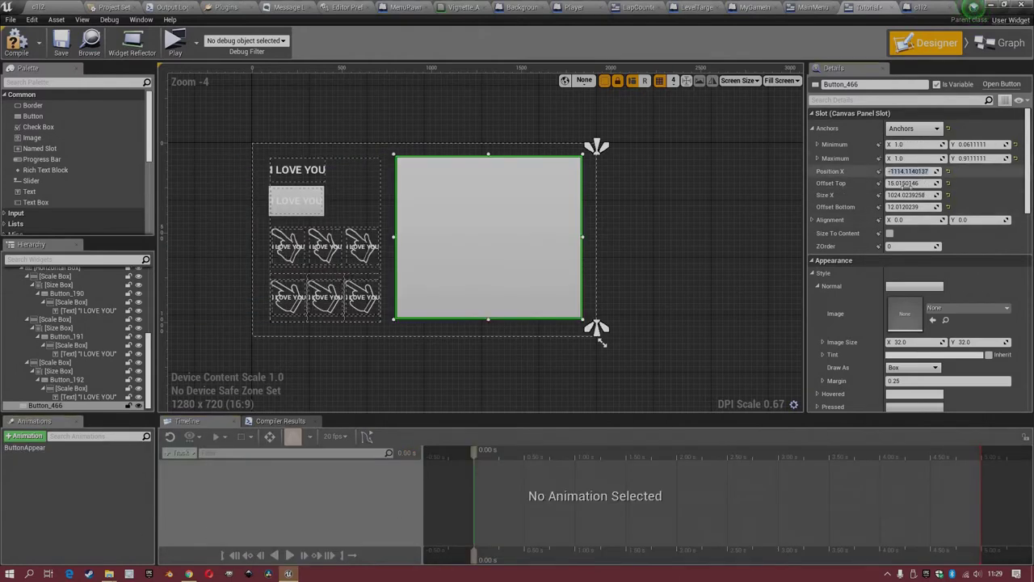
- Set the large button's Position X, Offset Top, Size X and Offset Bottom to 0
text(0)
click(907, 184)
text(0)
click(911, 196)
text(0)
click(914, 207)
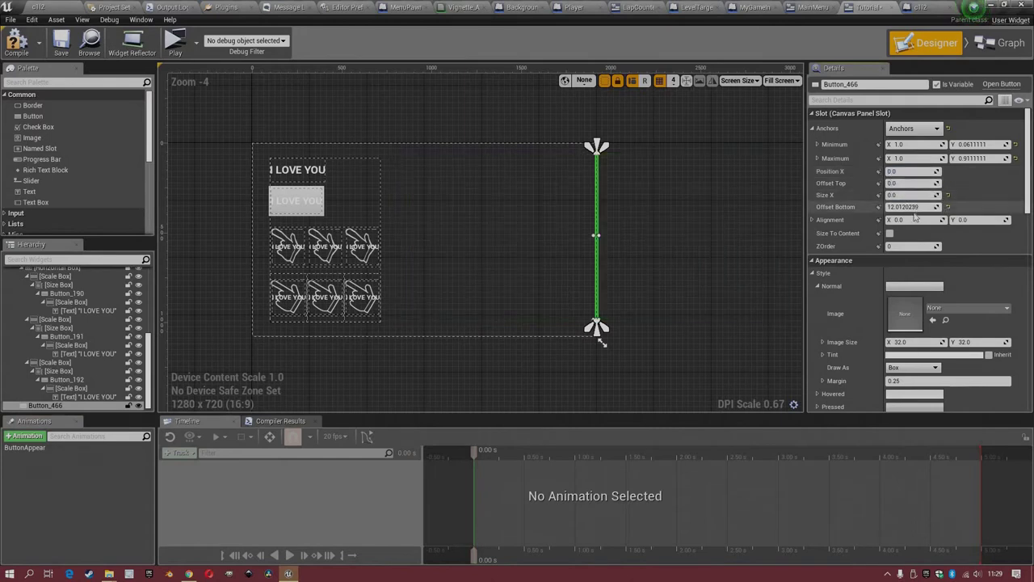
text(0)
key(Tab)
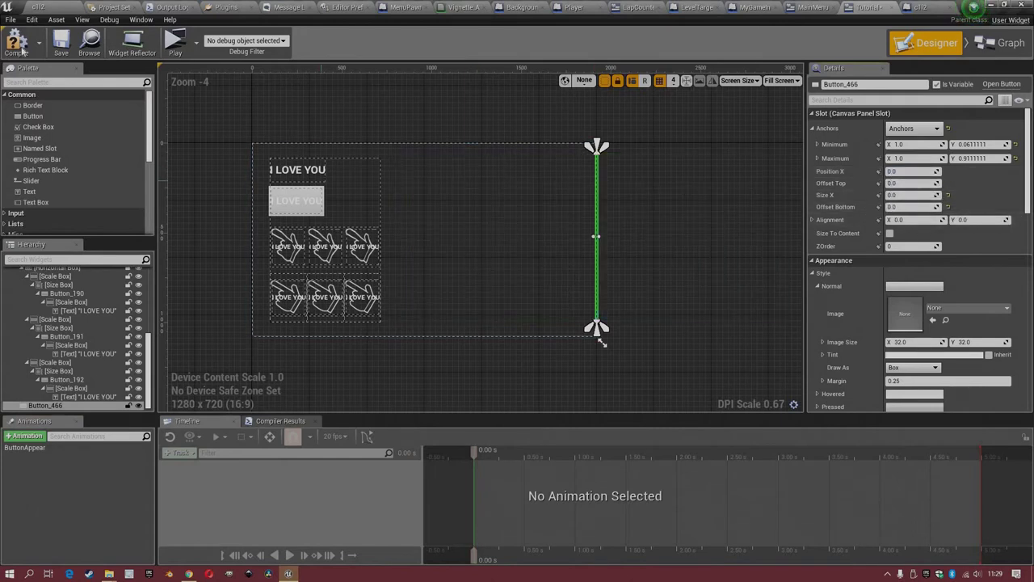
- Compile and save the widget, and run the game preview to test the anchor-based button animation
click(65, 44)
click(175, 42)
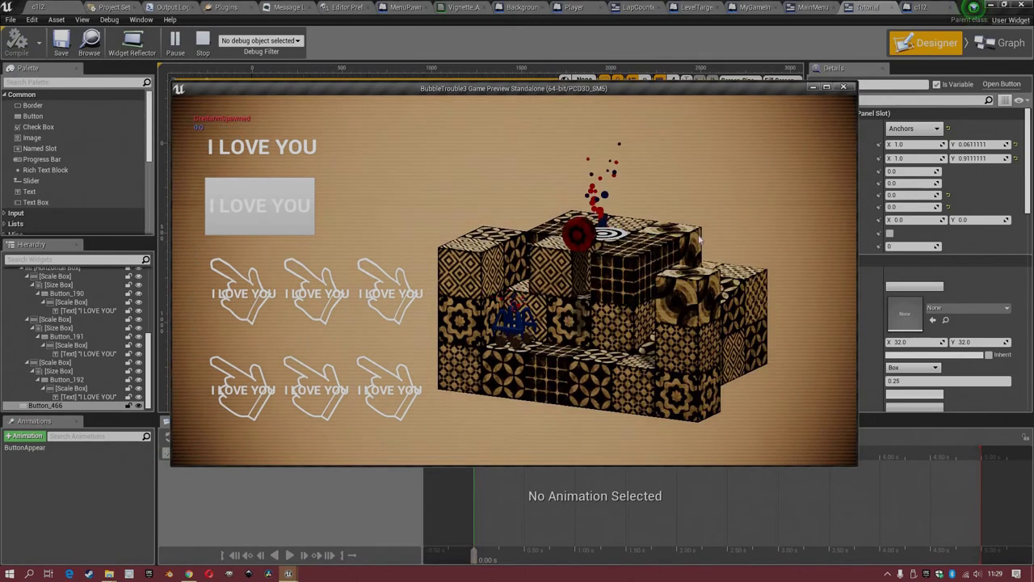